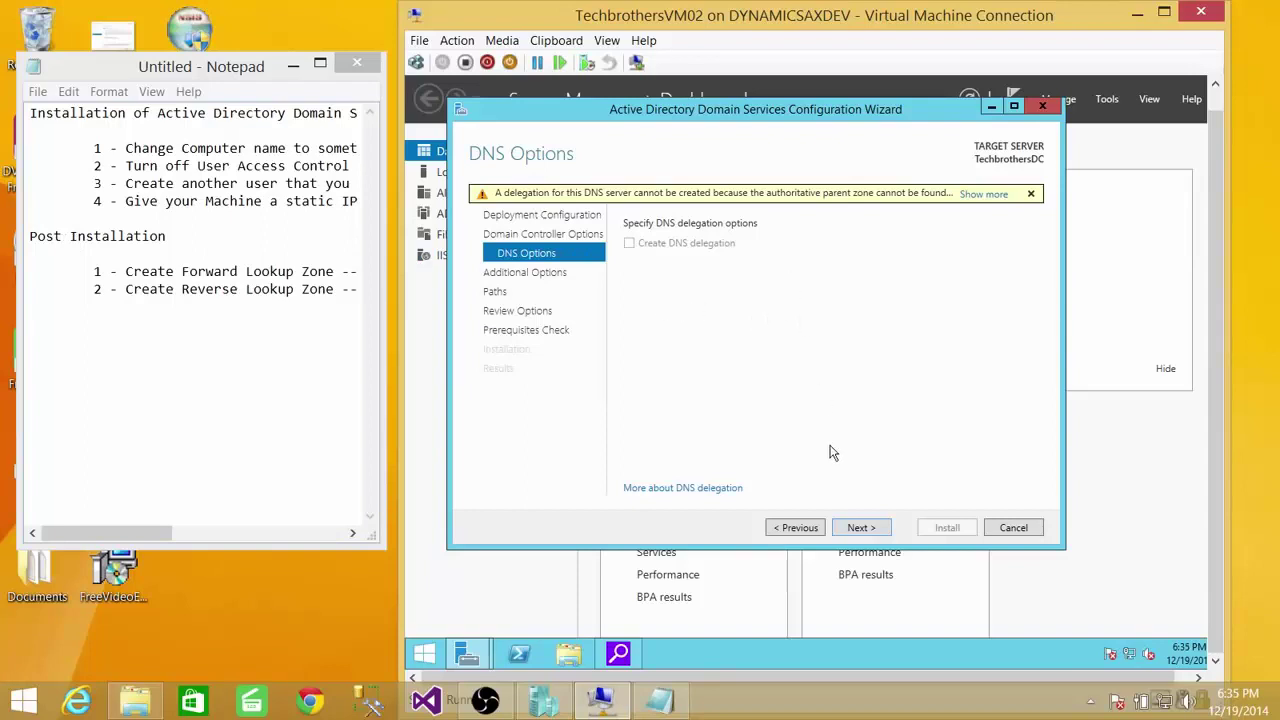
- Accept the DNS options, the NetBIOS domain name TECHBROTHERS and the default database, log files and SYSVOL folders
click(860, 528)
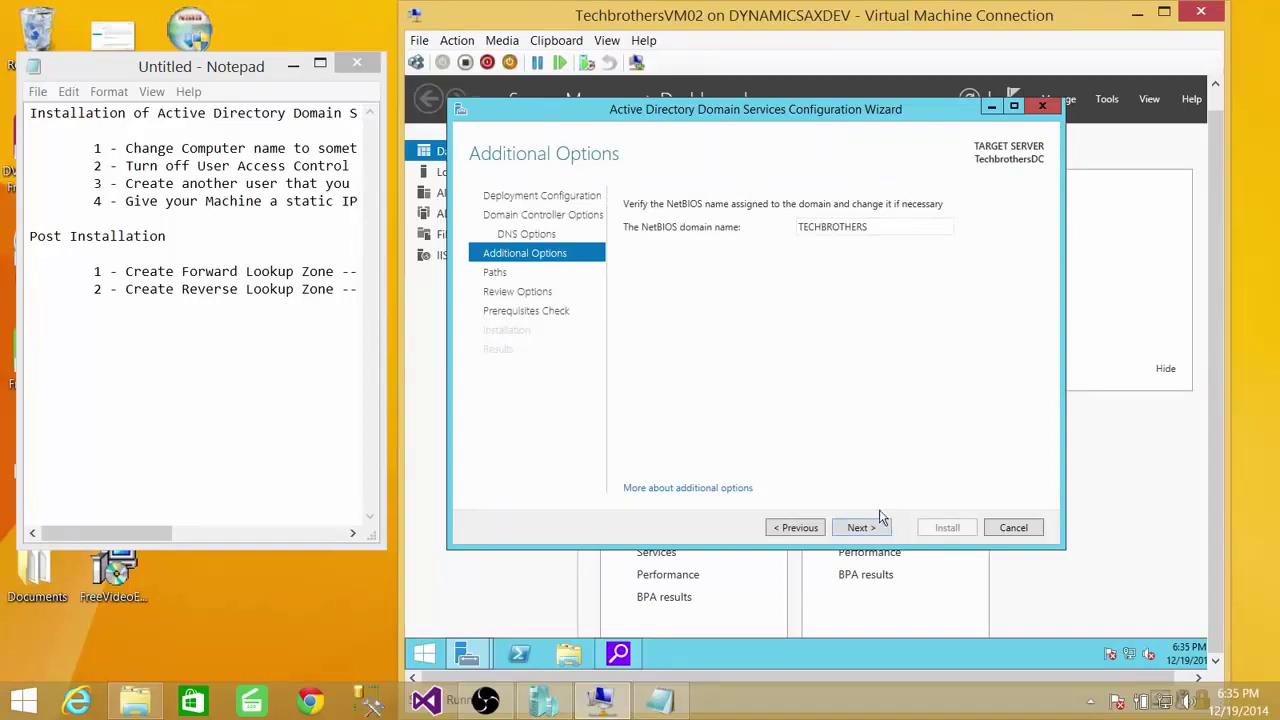
click(870, 535)
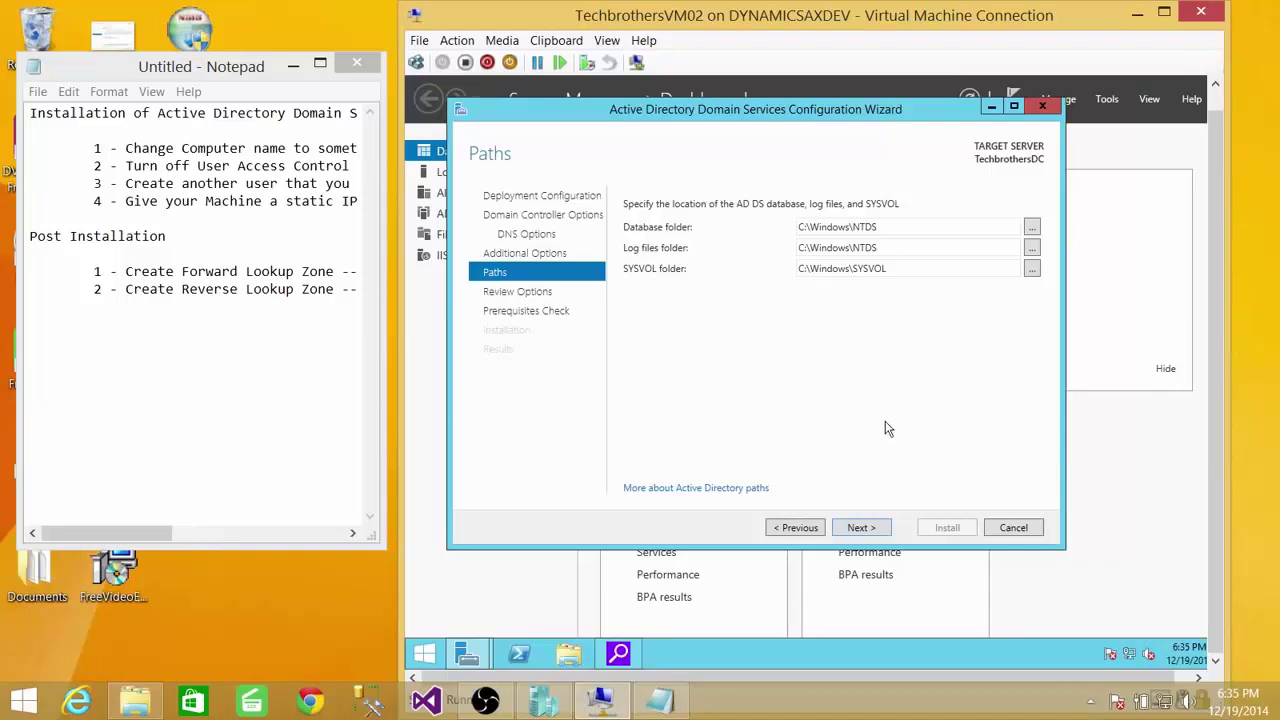
click(868, 532)
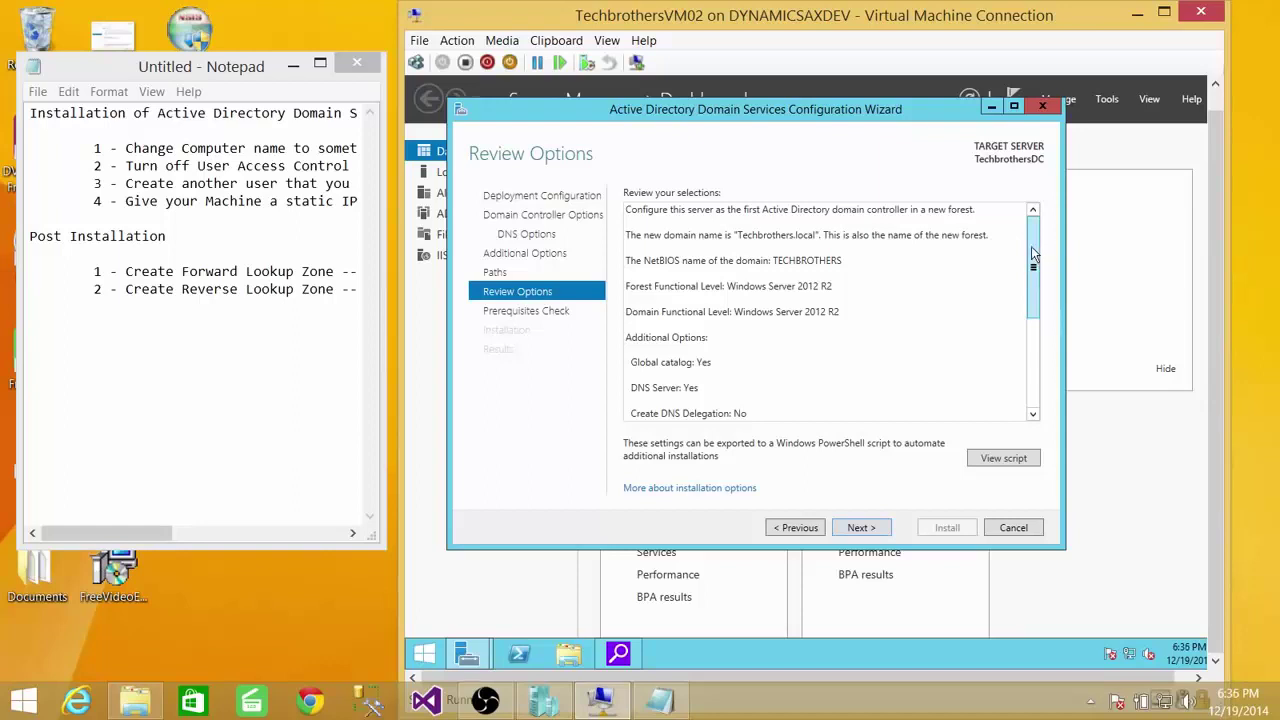
- Review the selected deployment options and their PowerShell script, and proceed to the prerequisites check
scroll(1034, 271, down, 5)
click(1003, 458)
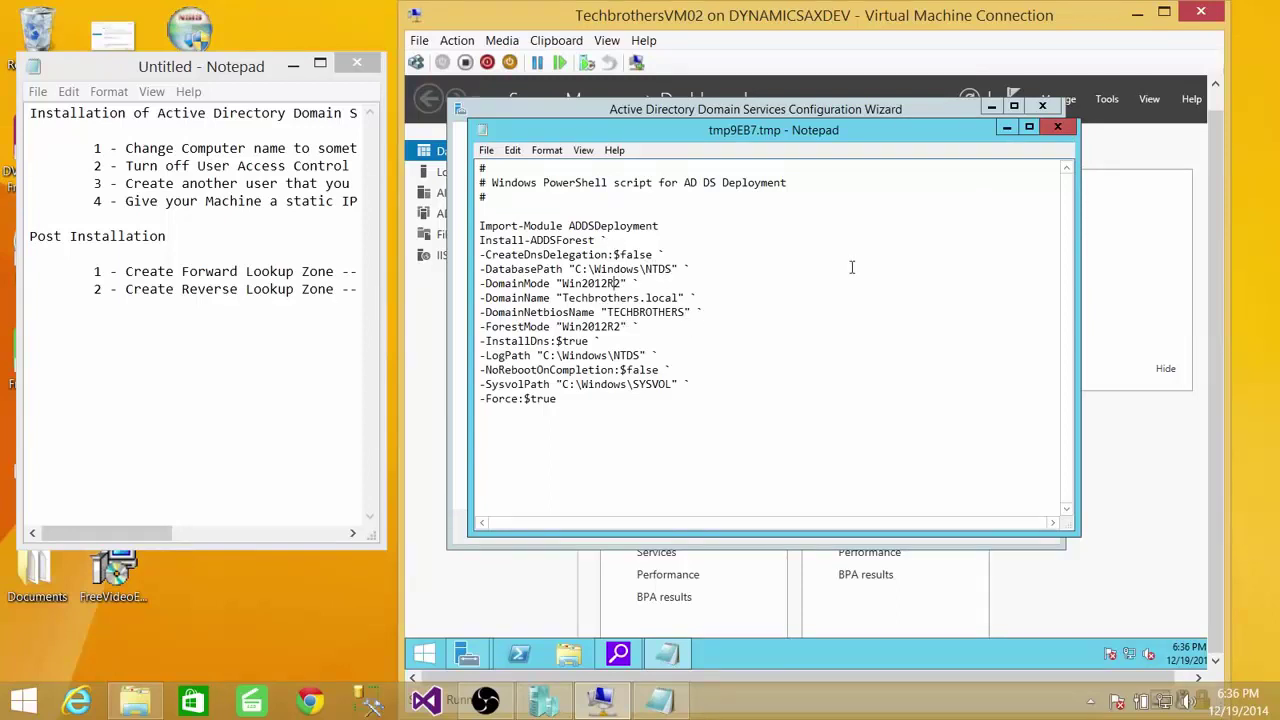
click(1059, 130)
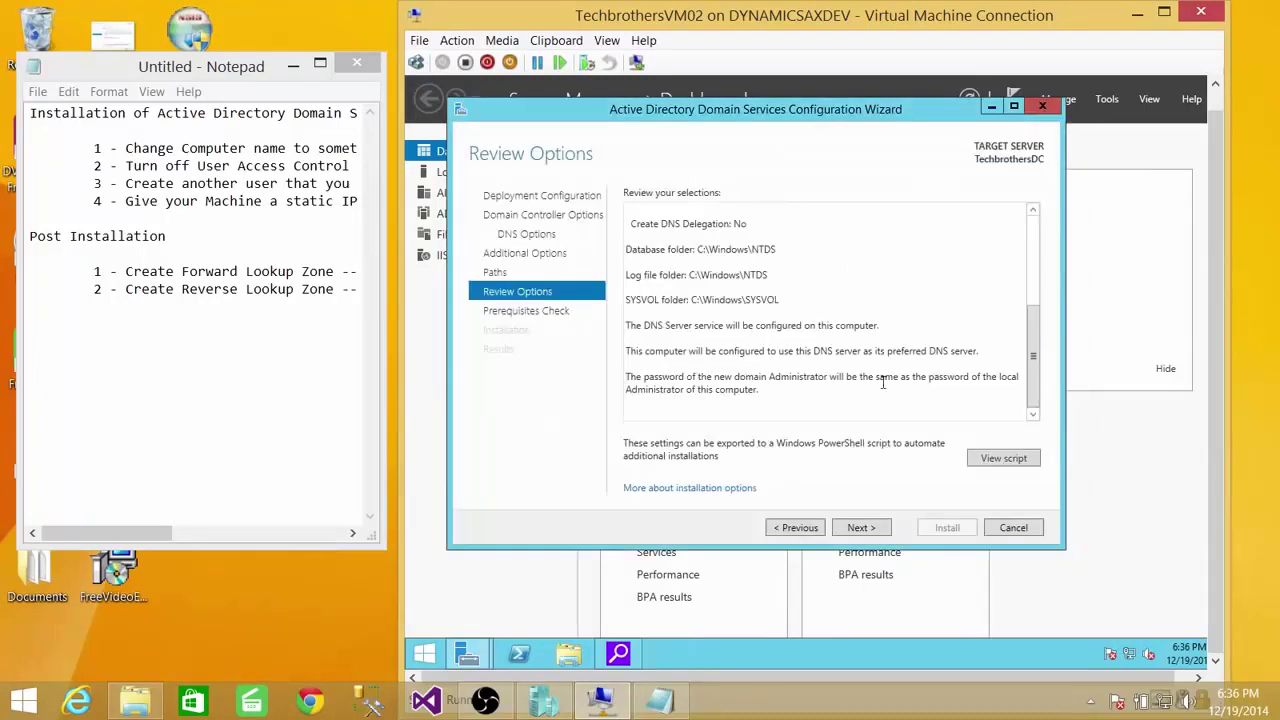
click(886, 529)
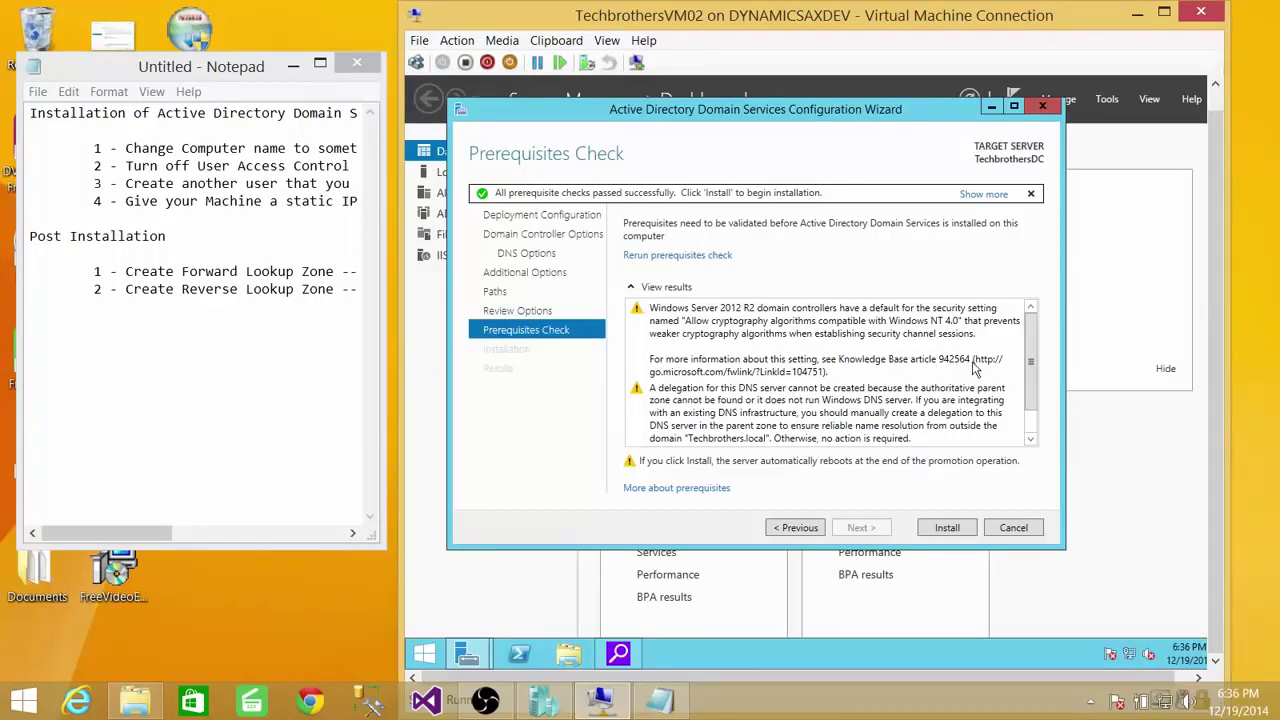
- Read through the prerequisites check results, install Active Directory Domain Services and dismiss the sign-out notice so the server restarts
mouse_move(1034, 342)
mouse_down()
mouse_move(1034, 415)
mouse_move(1032, 329)
mouse_up()
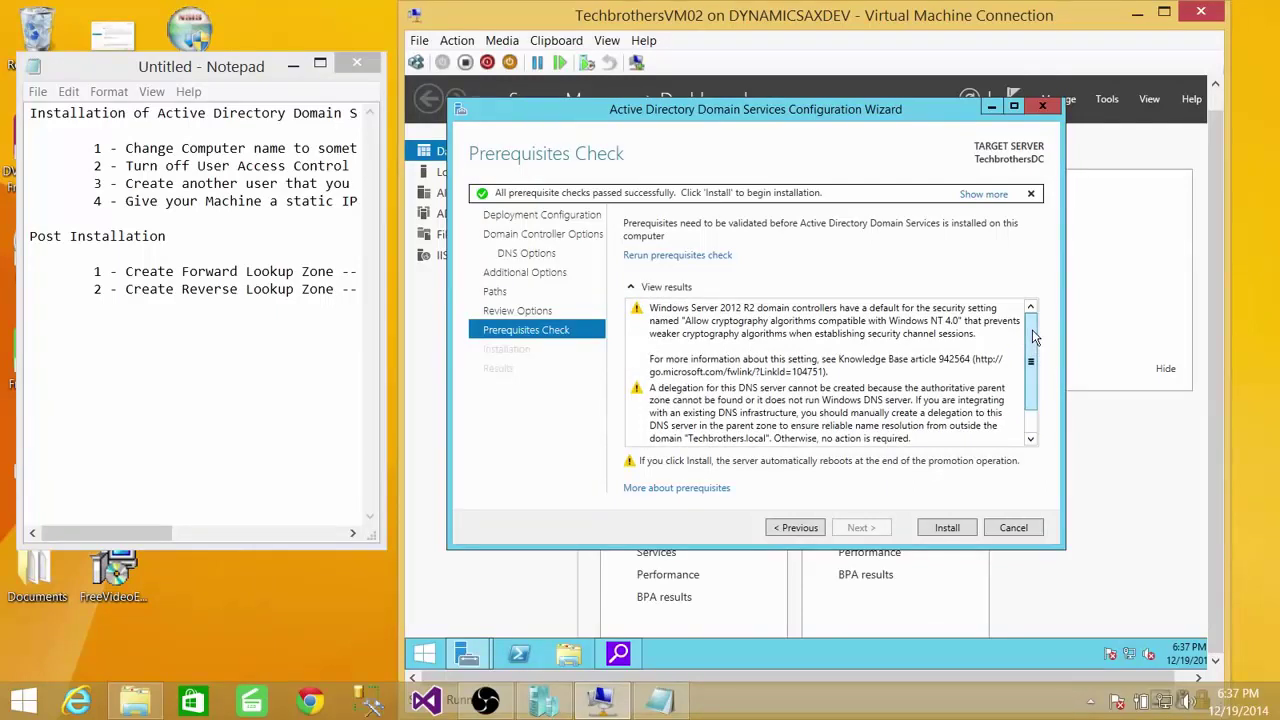
click(721, 318)
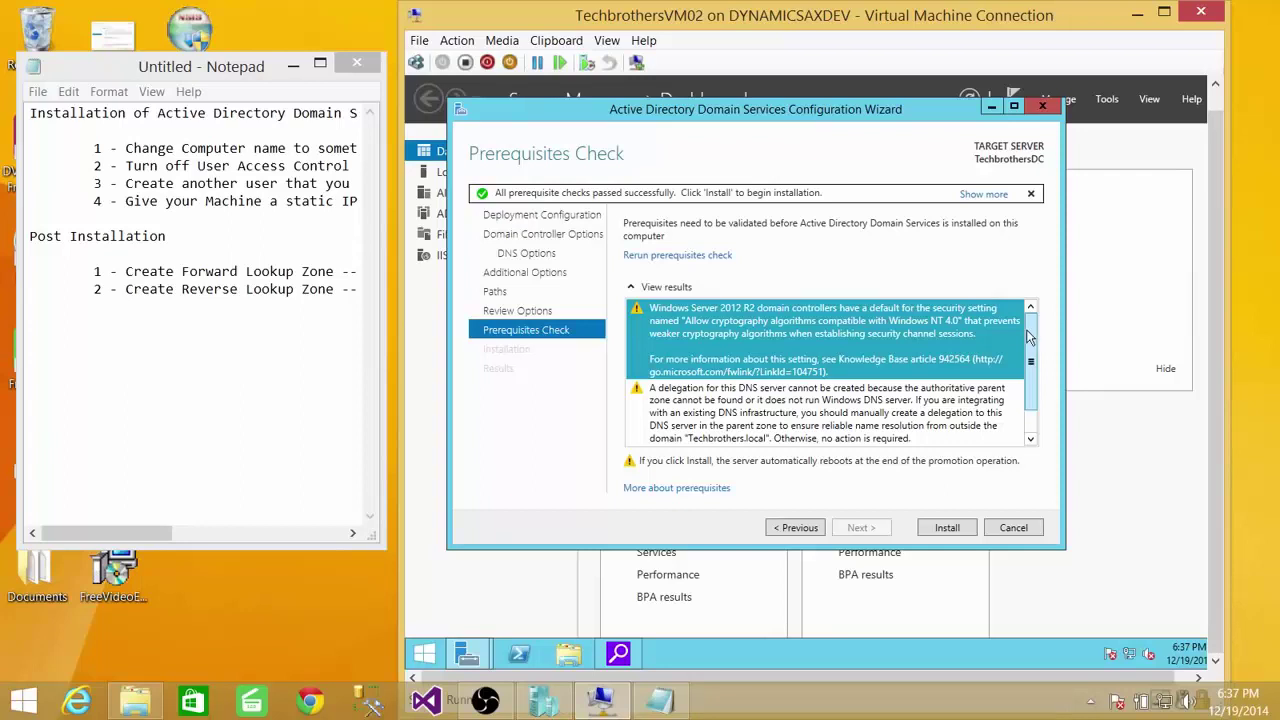
drag(1038, 337, 1028, 353)
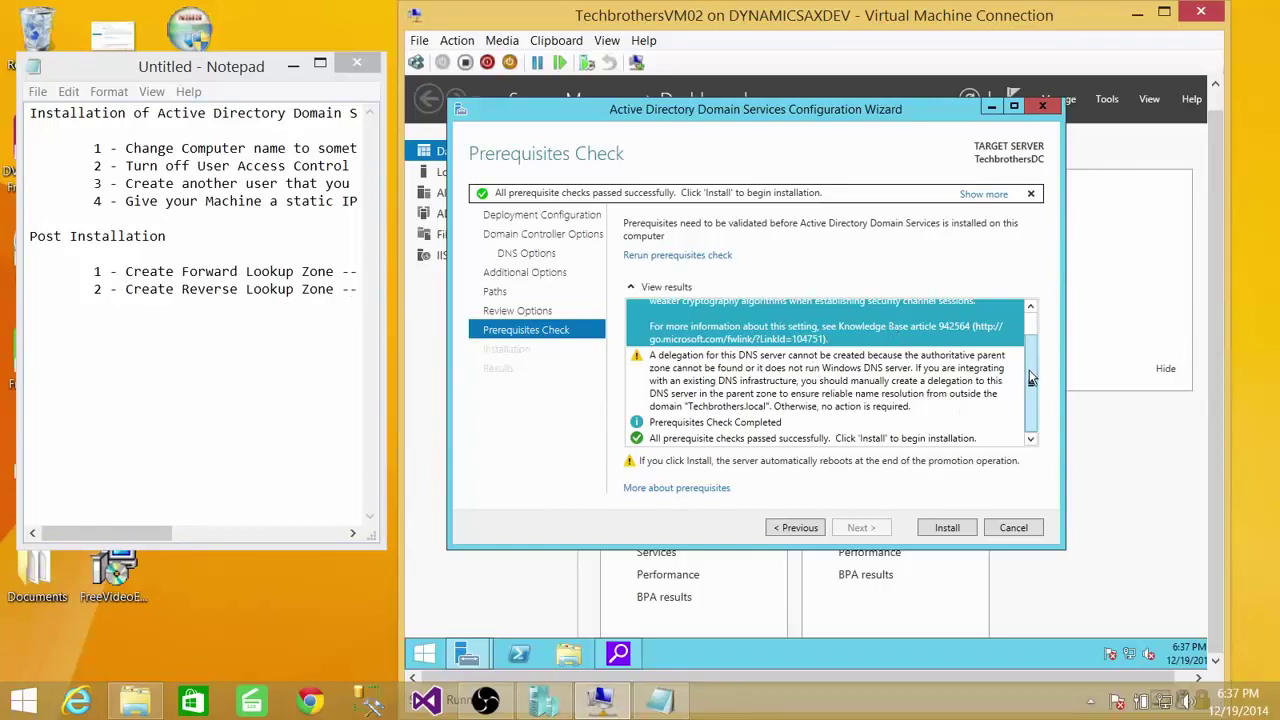
mouse_move(1031, 377)
mouse_down()
mouse_move(1031, 341)
mouse_move(1031, 380)
mouse_up()
scroll(1031, 399, up, 1)
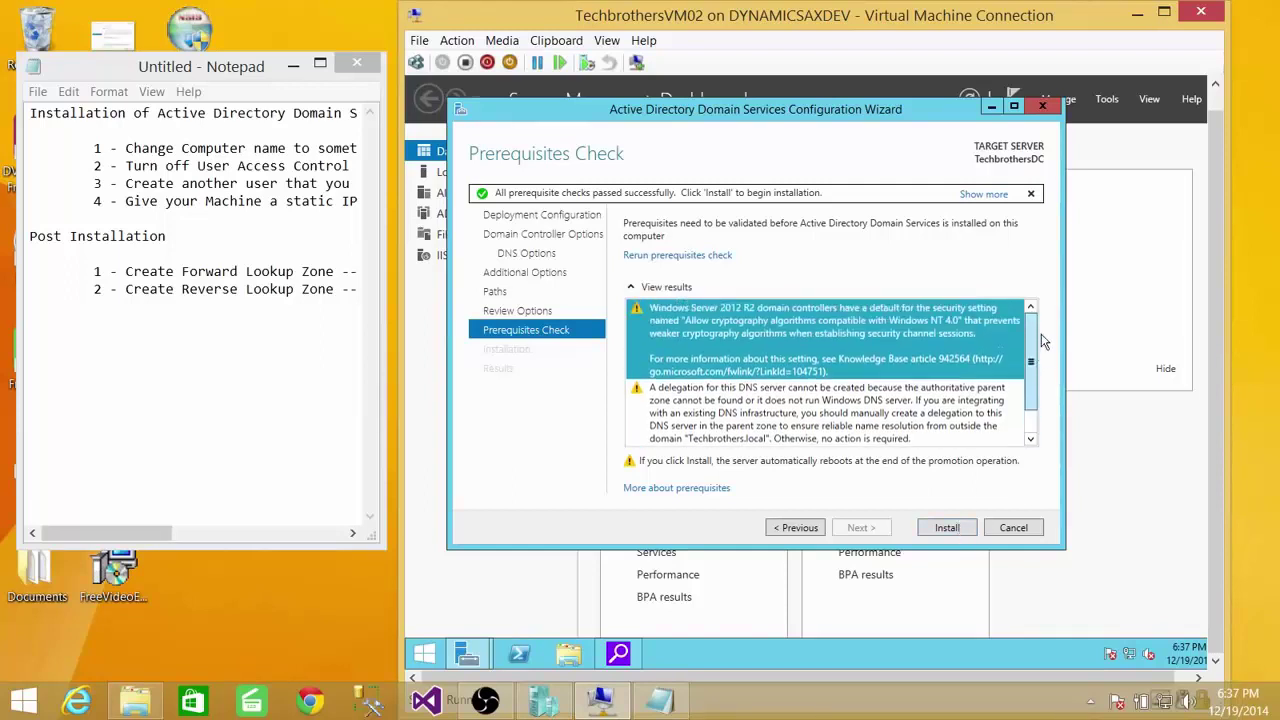
click(950, 530)
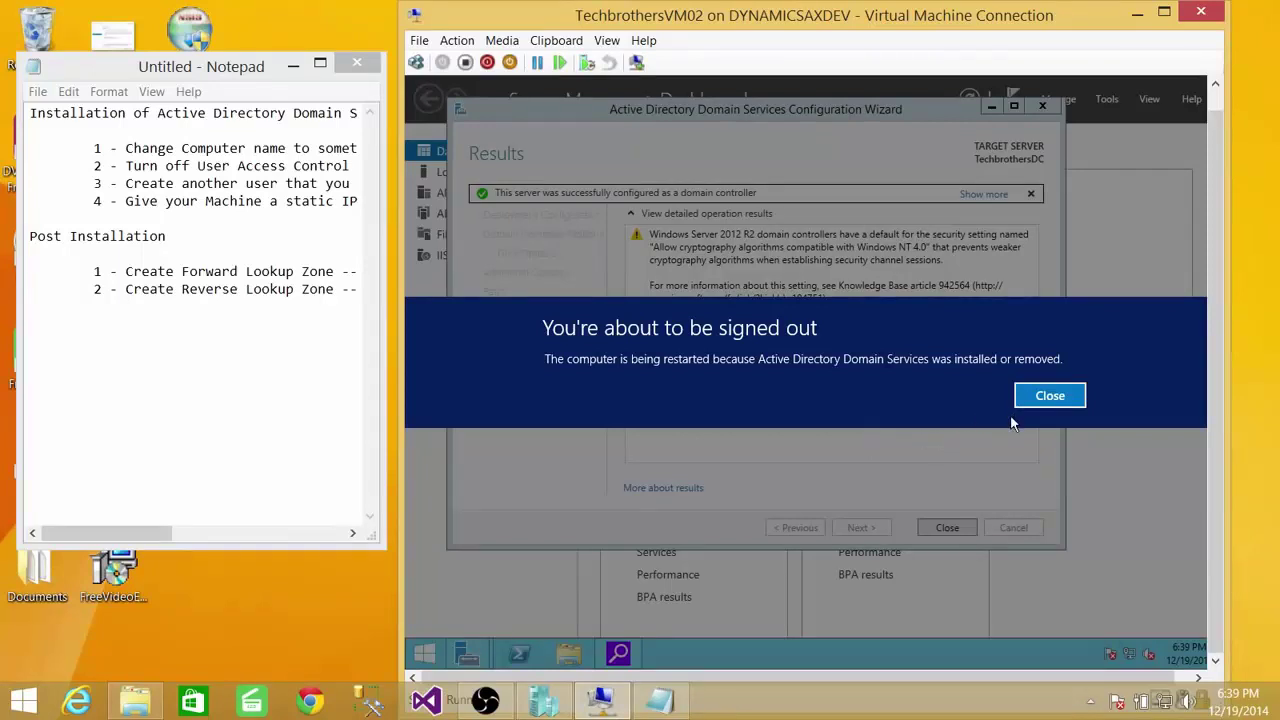
click(1050, 396)
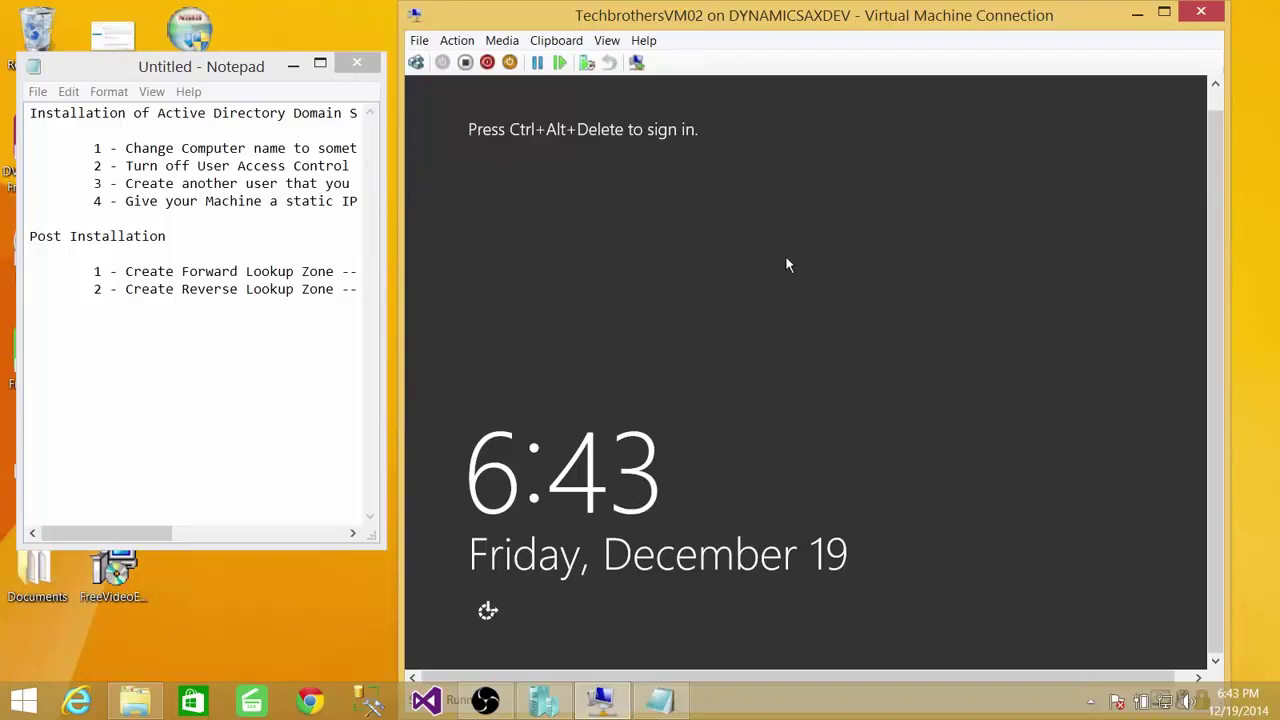
- Unlock the restarted virtual machine and sign in as the TECHBROTHERS domain administrator with the account password
click(416, 62)
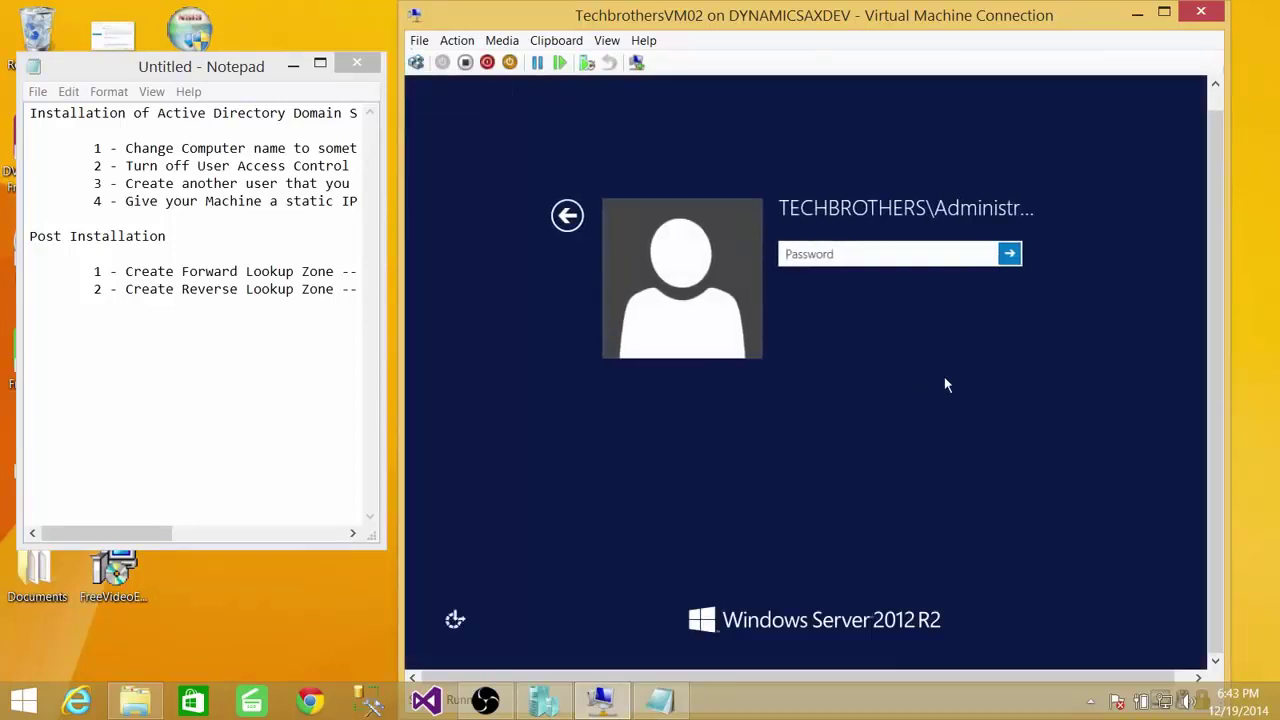
text(********)
key(Return)
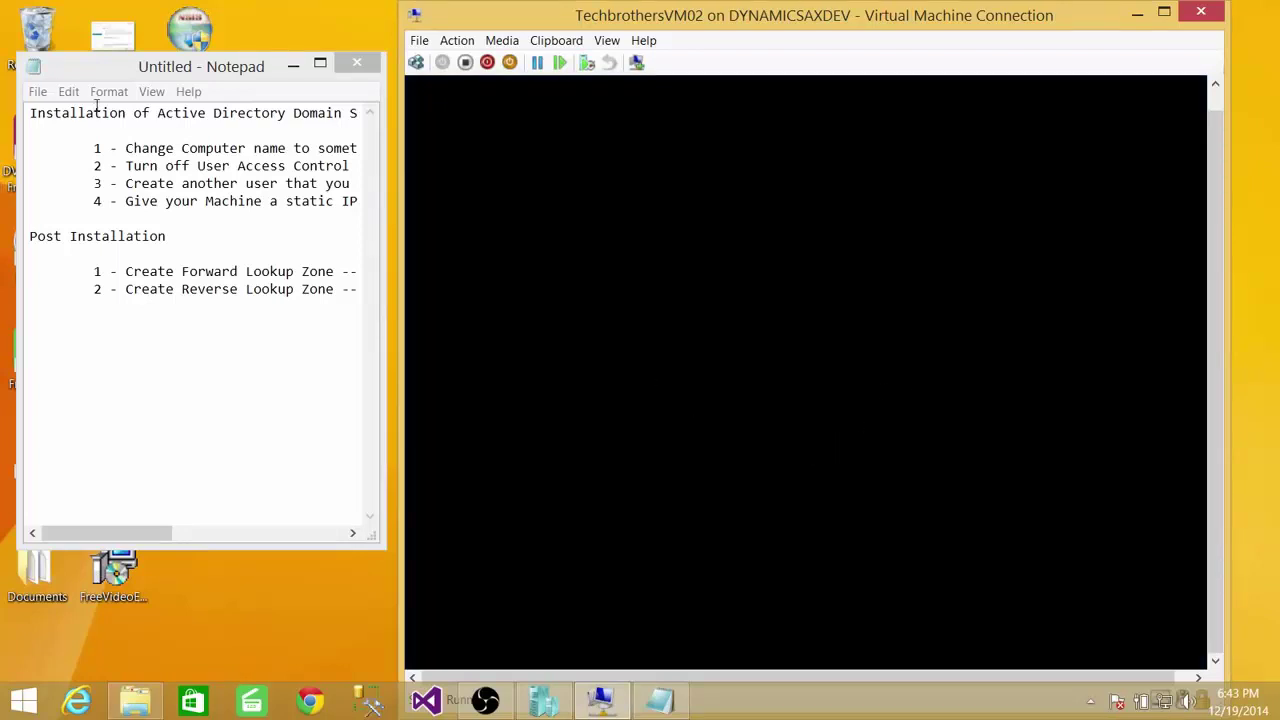
- Highlight the note about creating another user in Notepad, and open Active Directory Users and Computers in the virtual machine
drag(94, 183, 357, 186)
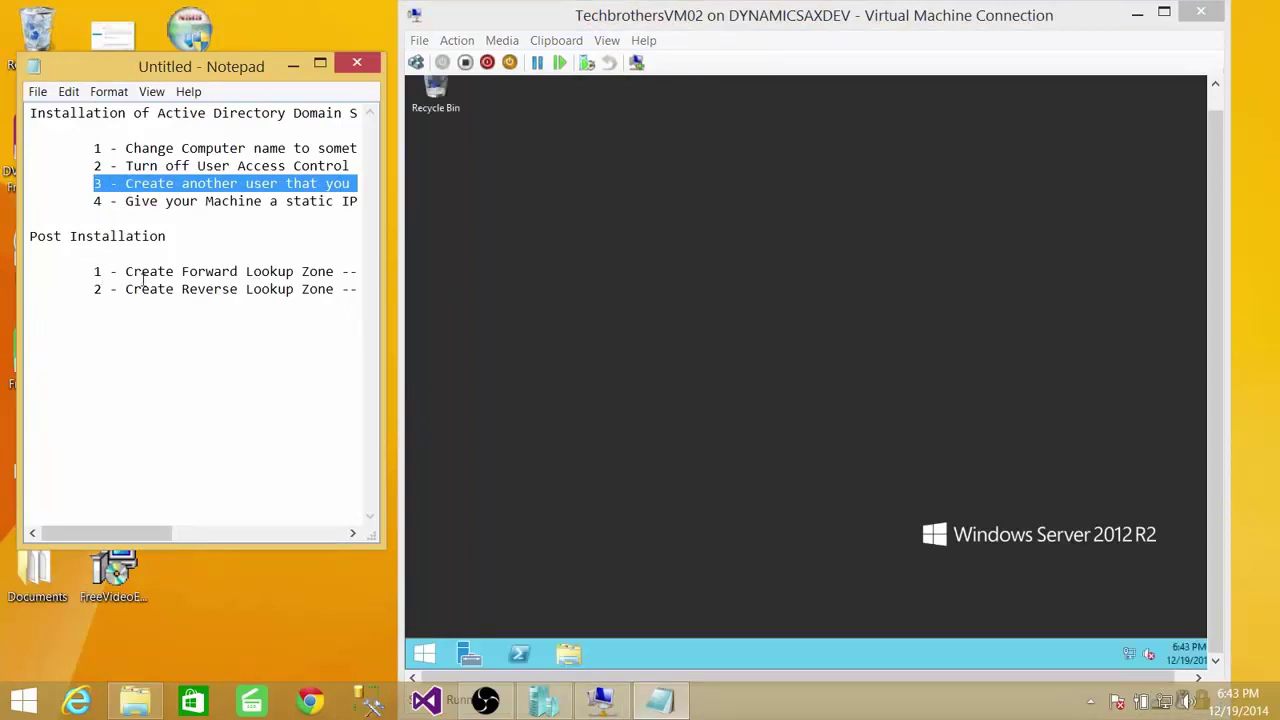
click(1211, 305)
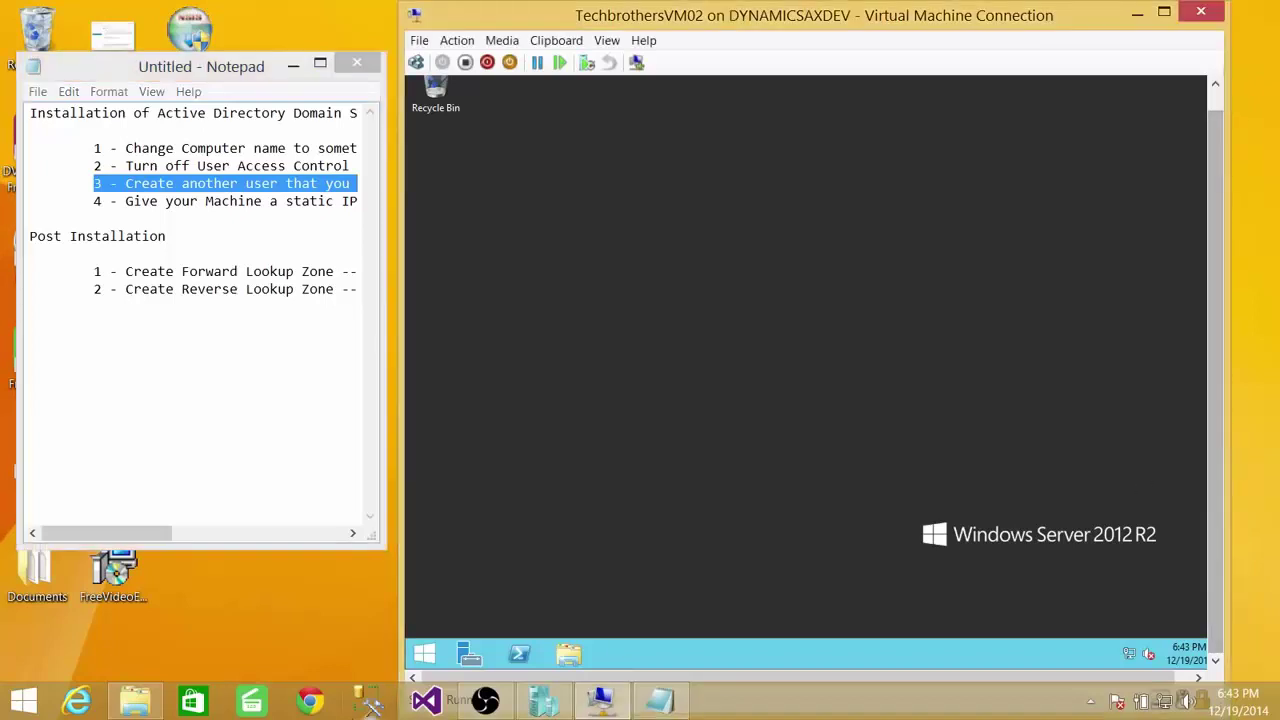
click(428, 655)
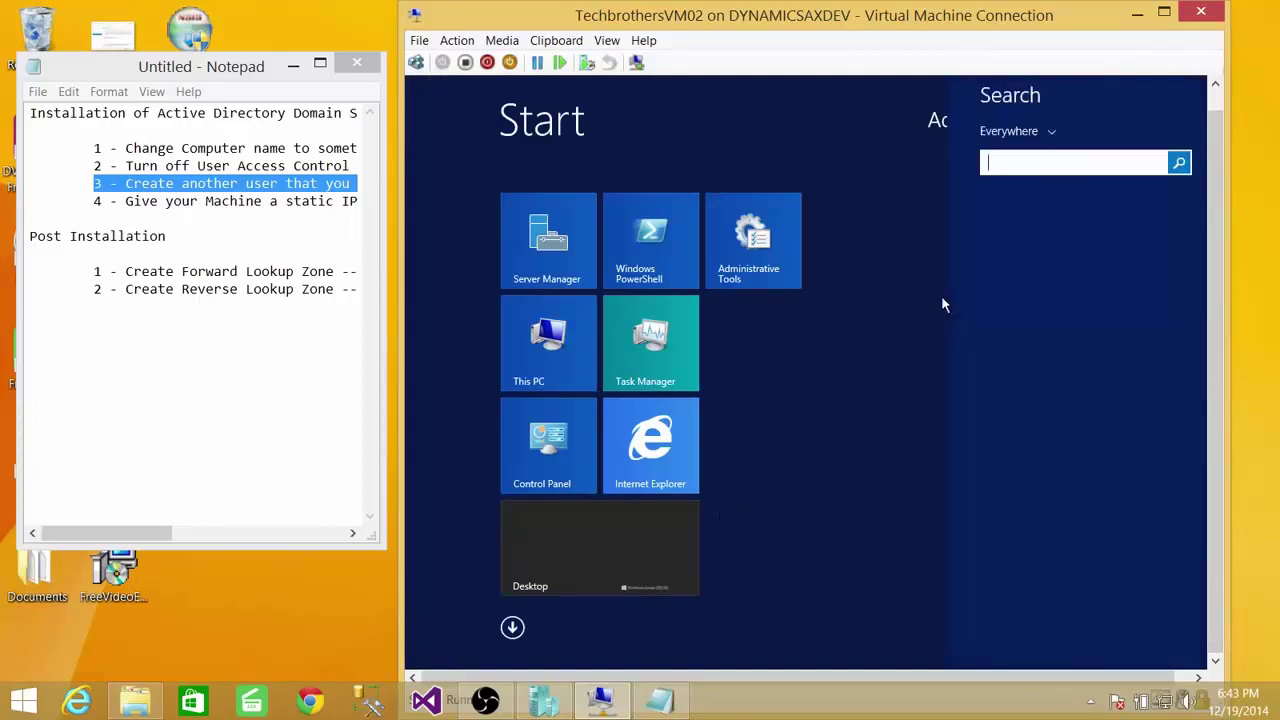
text(user)
text(s and Computers)
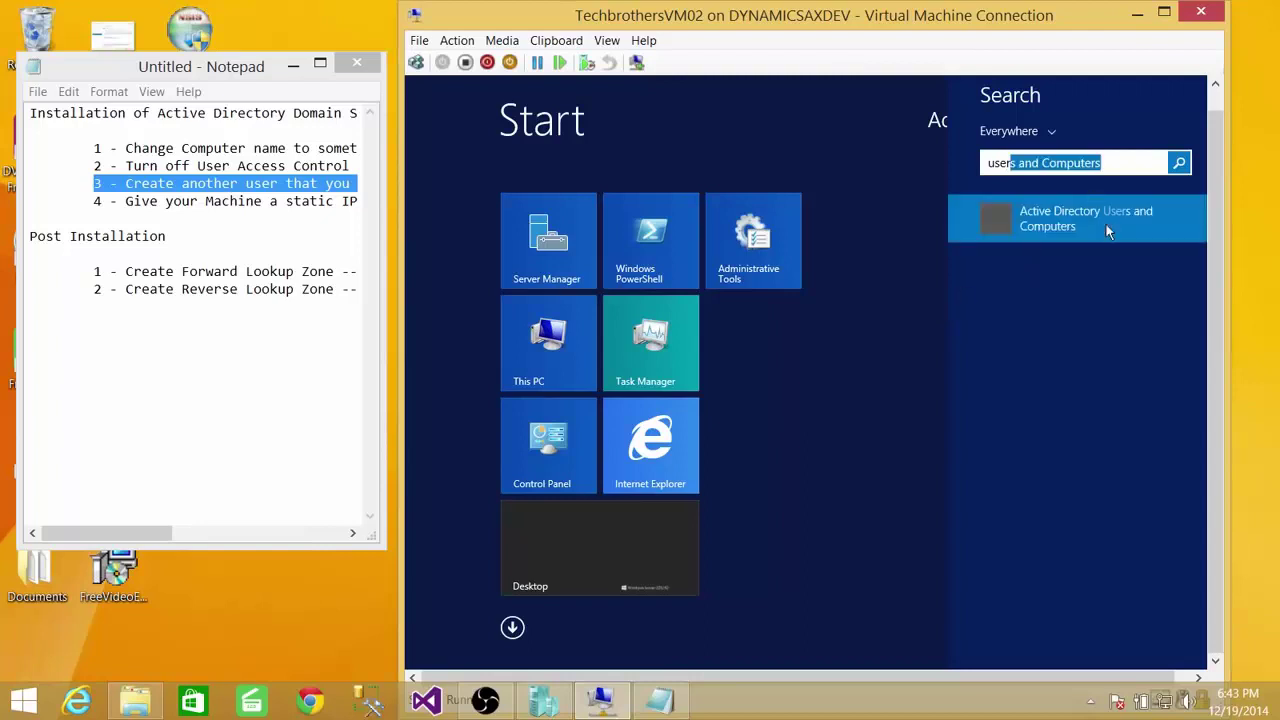
click(1076, 218)
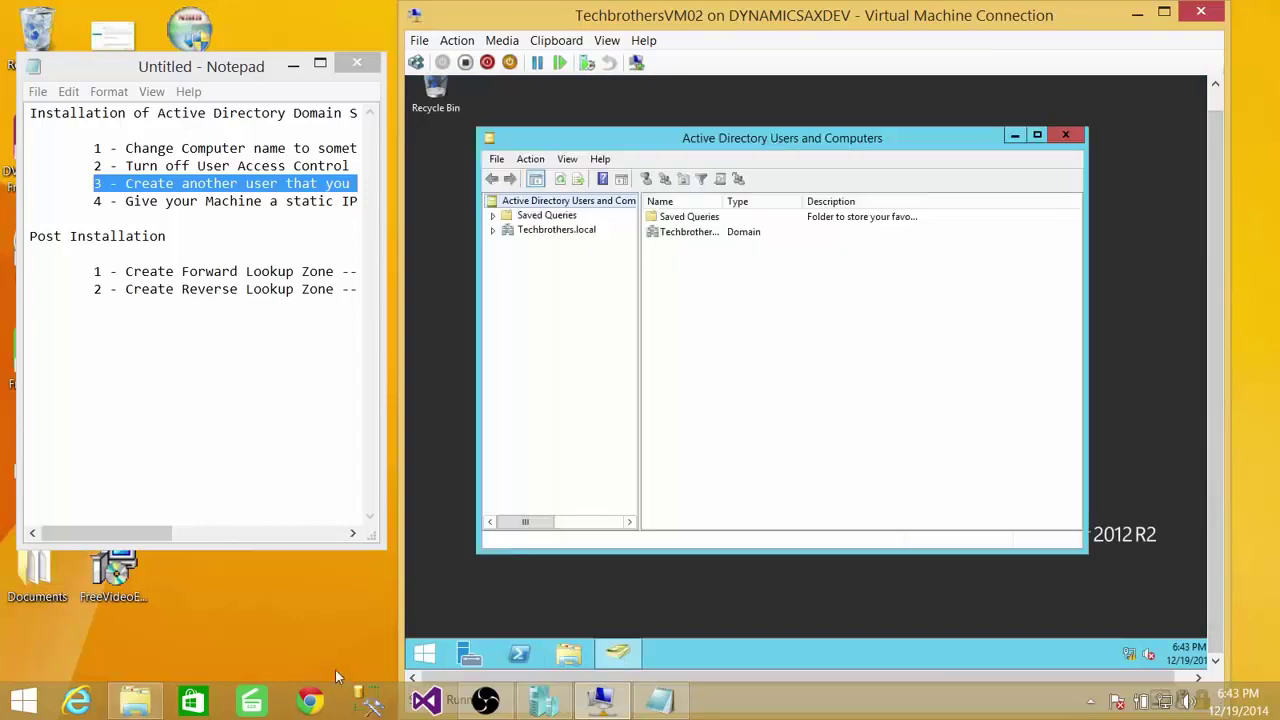
- Show the contents of the Users container under Techbrothers.local and widen the Name column
double_click(557, 231)
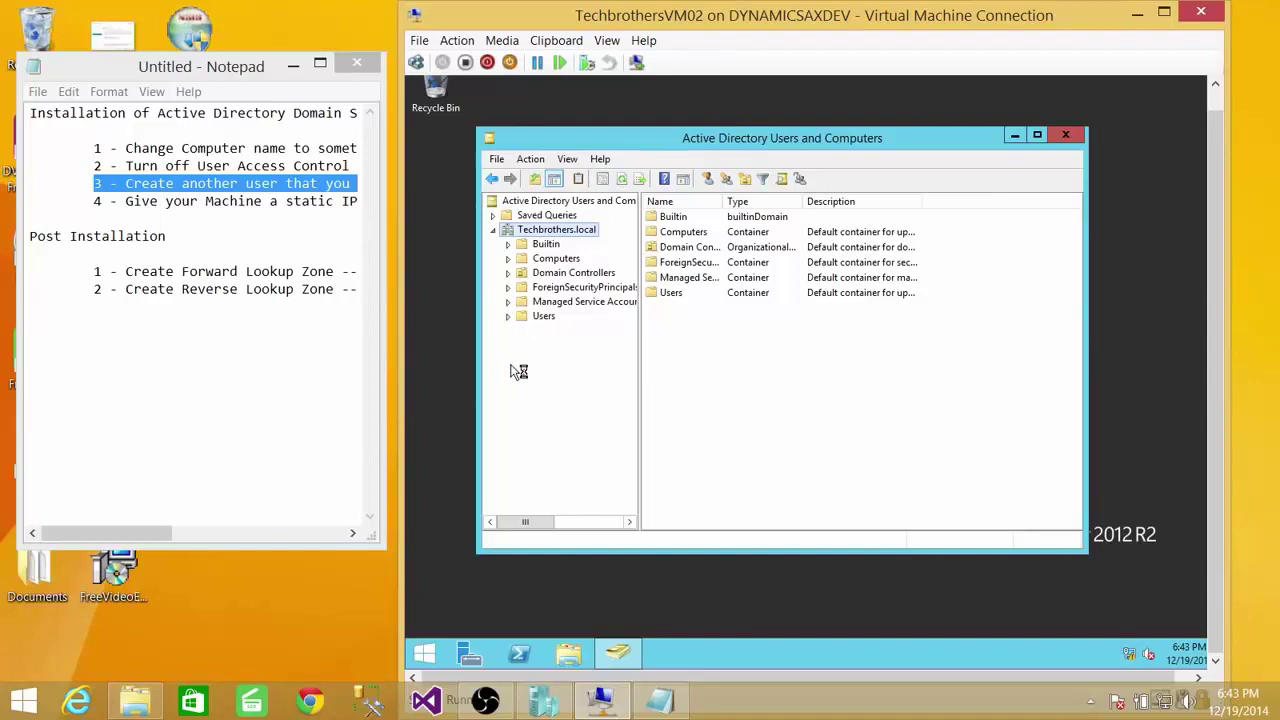
click(543, 317)
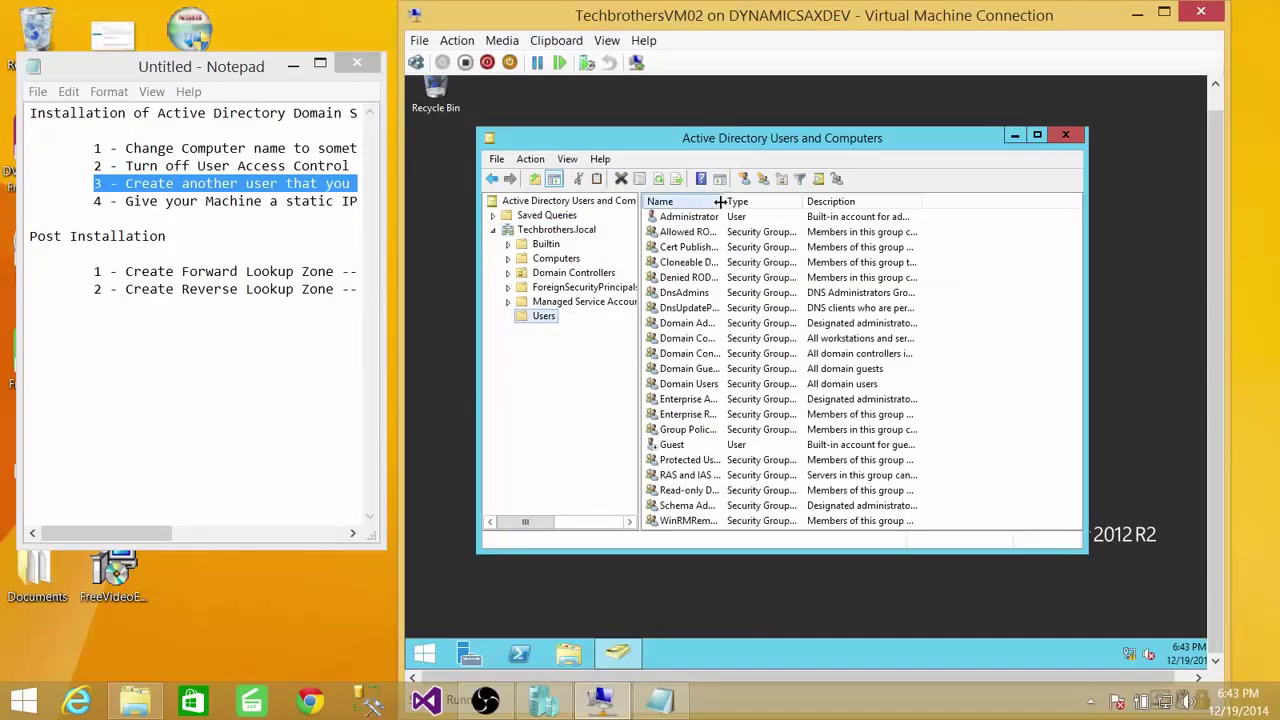
drag(723, 201, 785, 206)
click(735, 401)
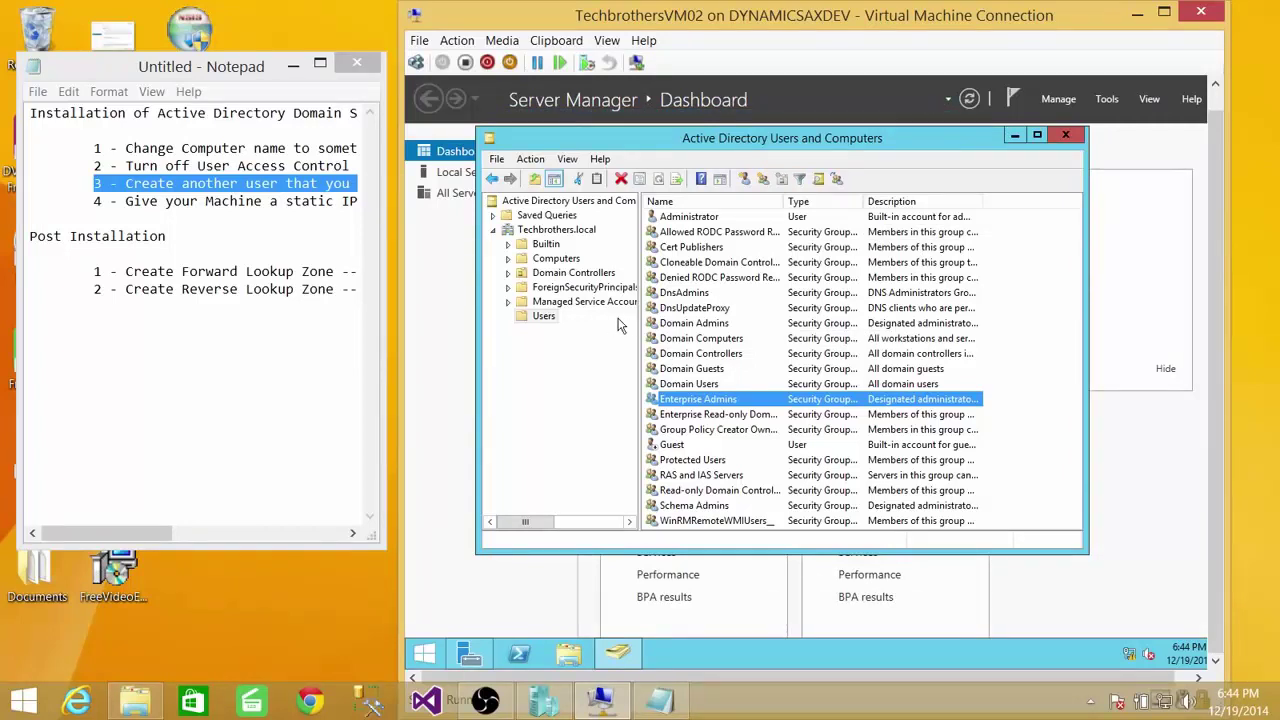
- Start a new user in the Users container with TBDCAdmin as both first name and user logon name
right_click(538, 320)
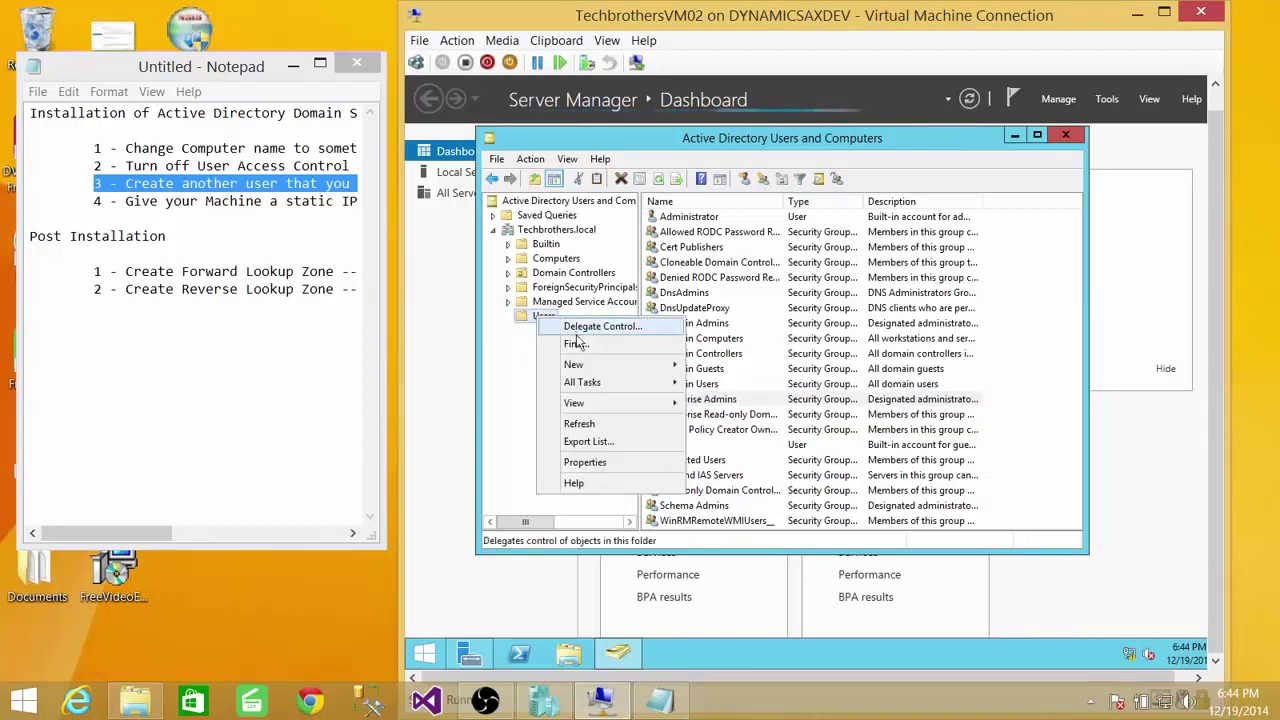
mouse_move(672, 368)
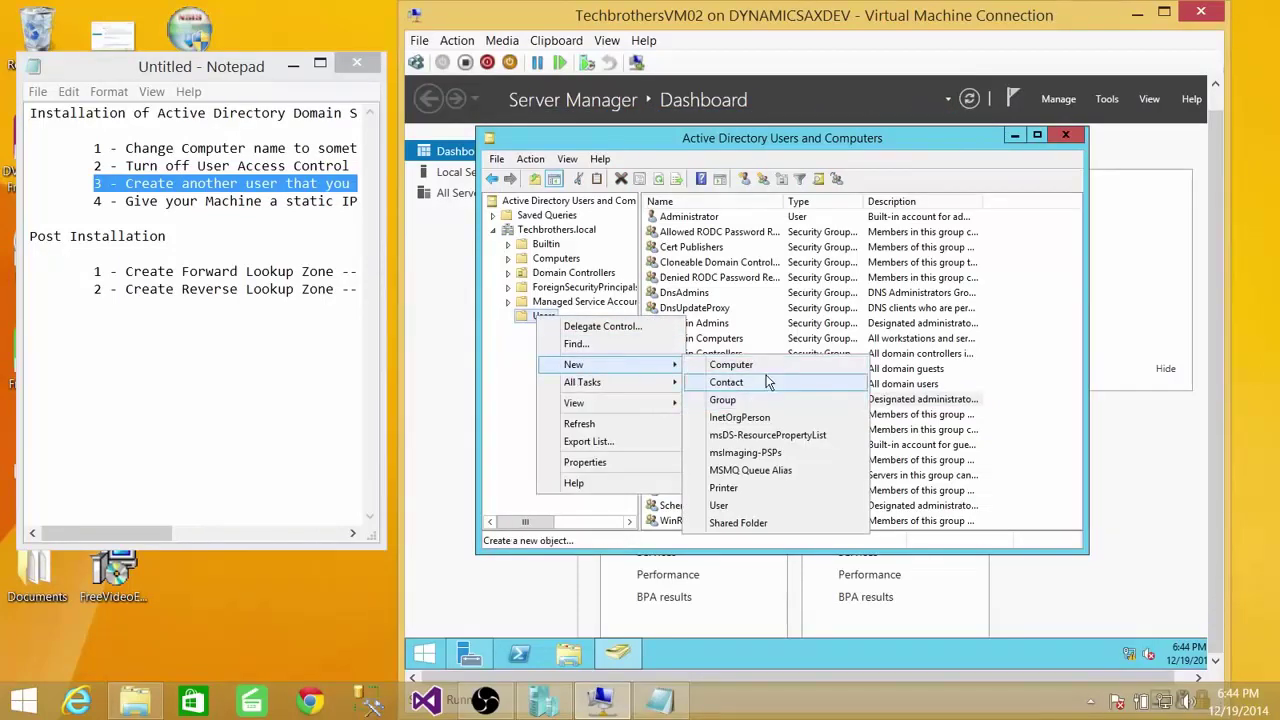
click(719, 505)
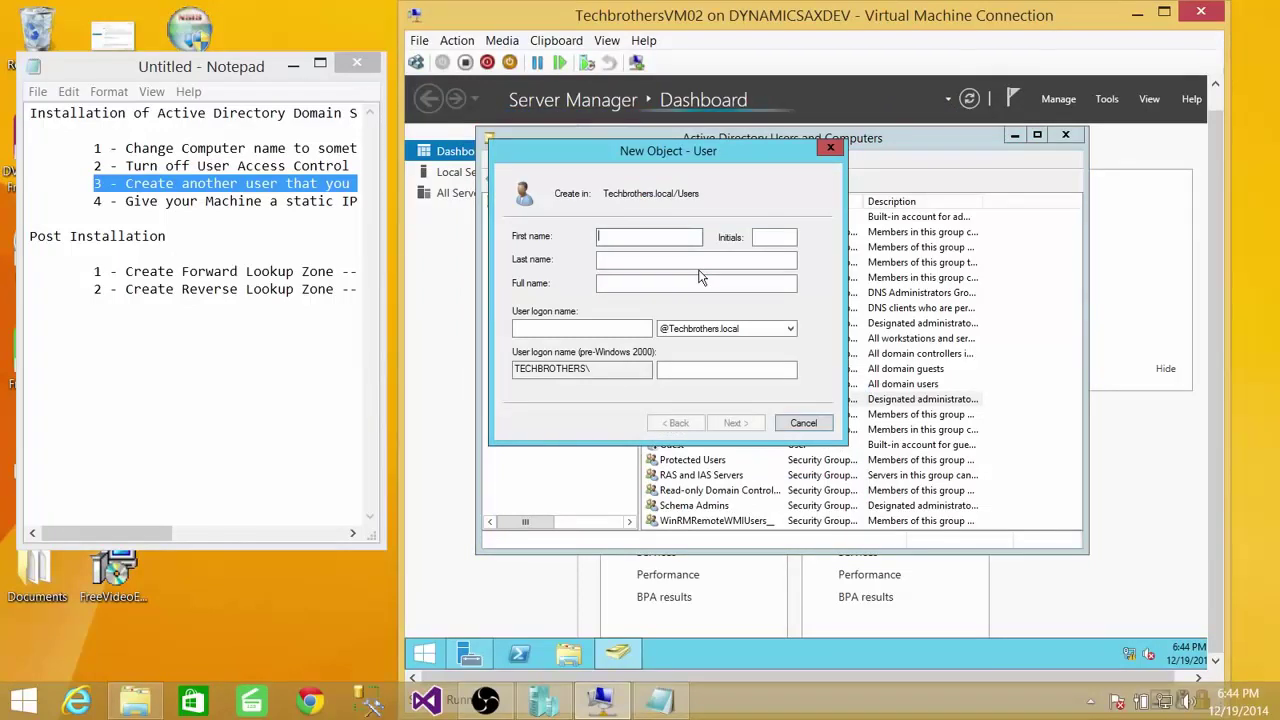
text(TBDC)
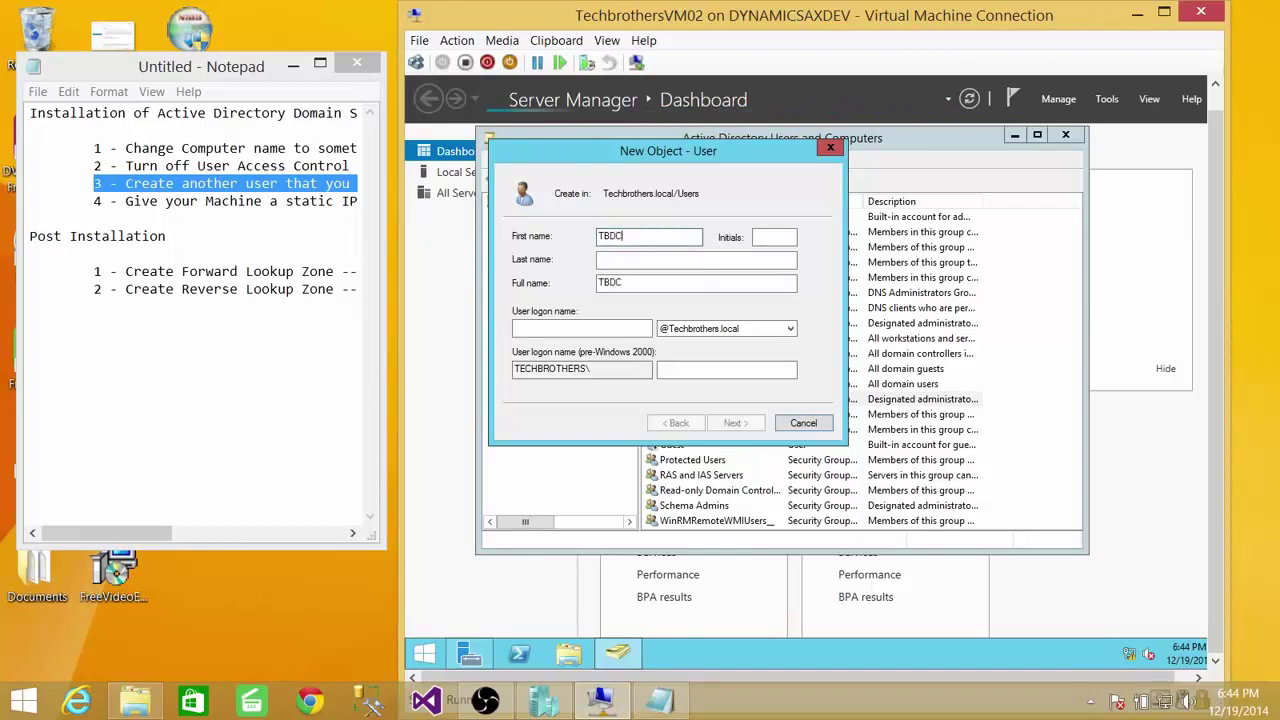
text(Admin)
double_click(630, 238)
key(ctrl+c)
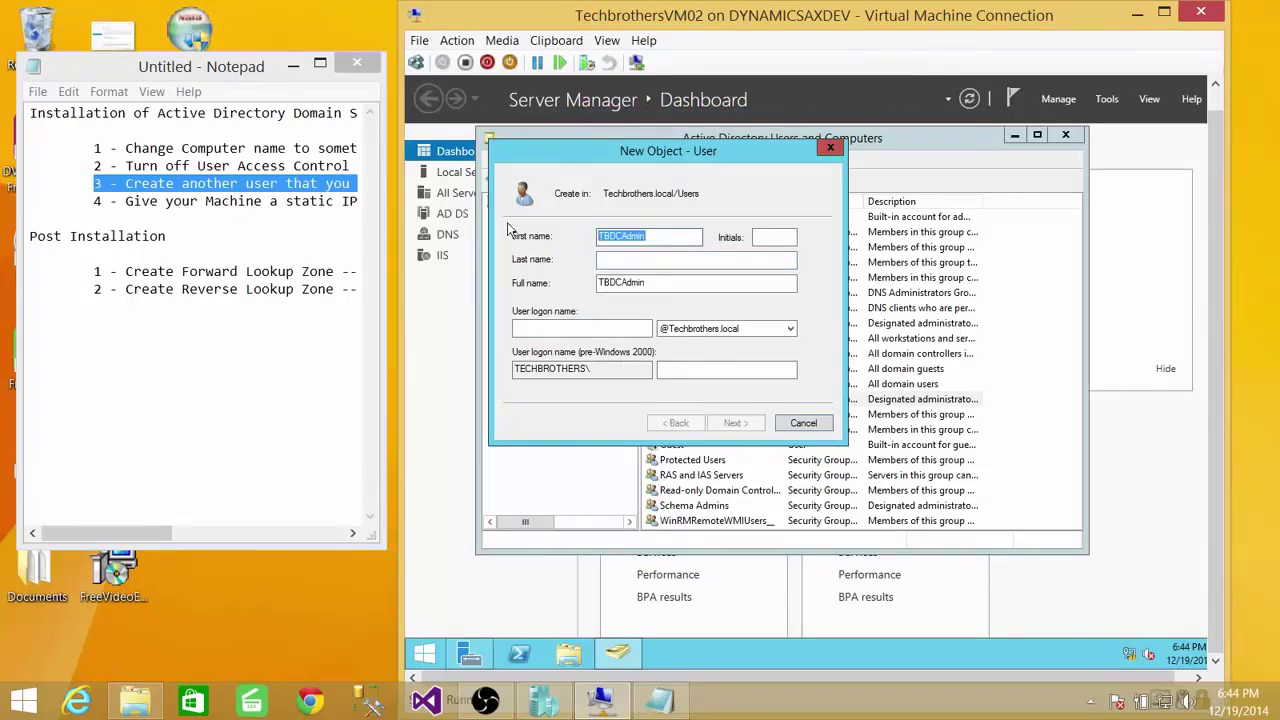
click(562, 328)
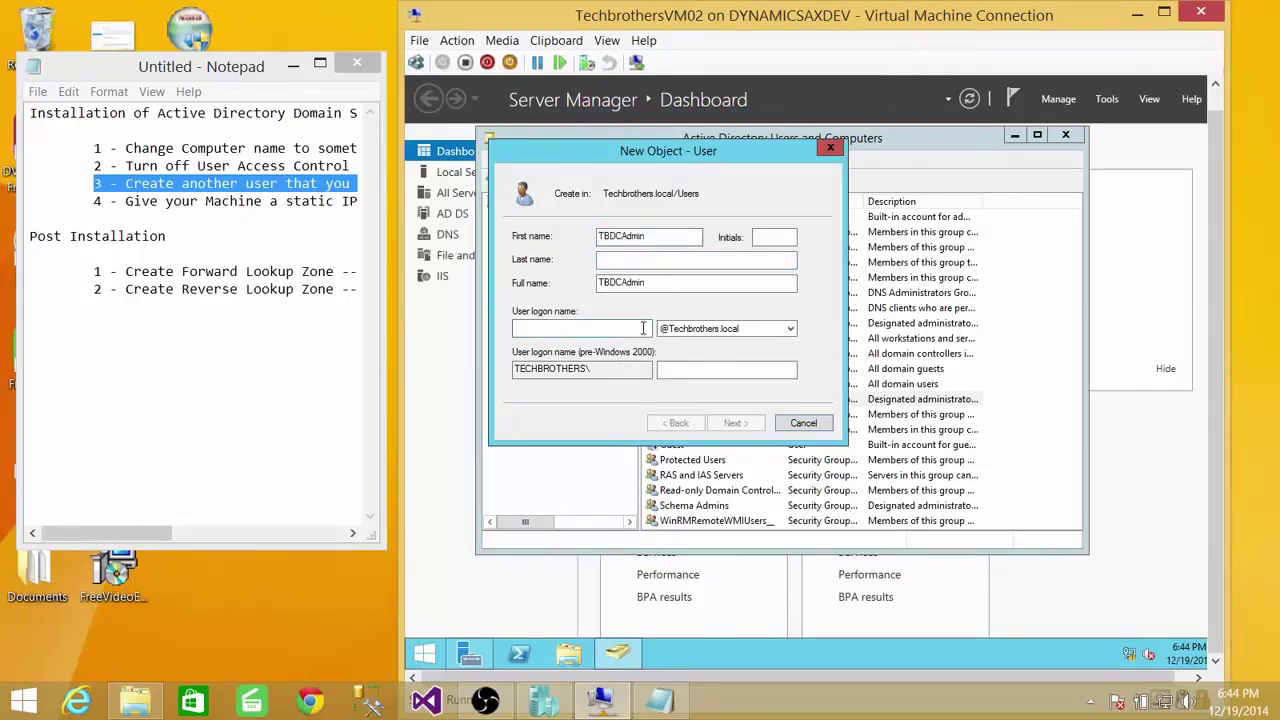
key(ctrl+v)
click(737, 423)
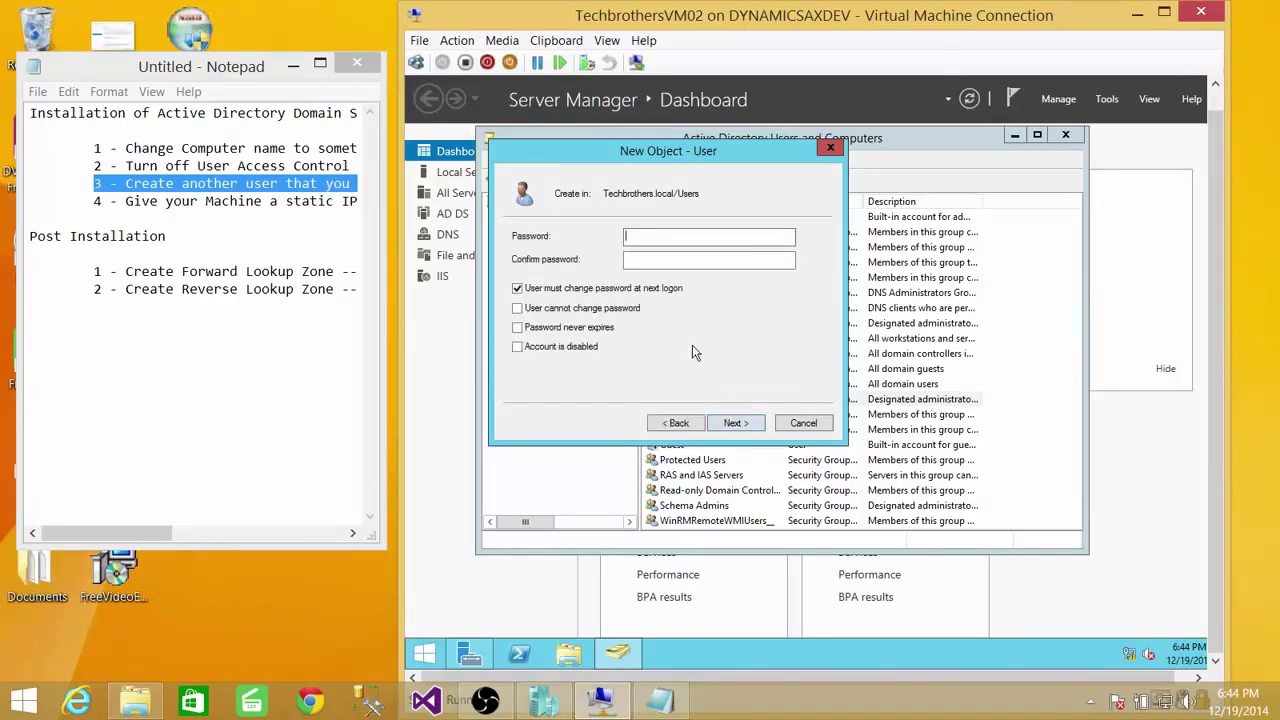
- Enter and confirm the user's password, make it non-expiring and not changeable by the user, without a change at next logon, and create the account
click(517, 289)
click(518, 309)
click(518, 329)
click(737, 425)
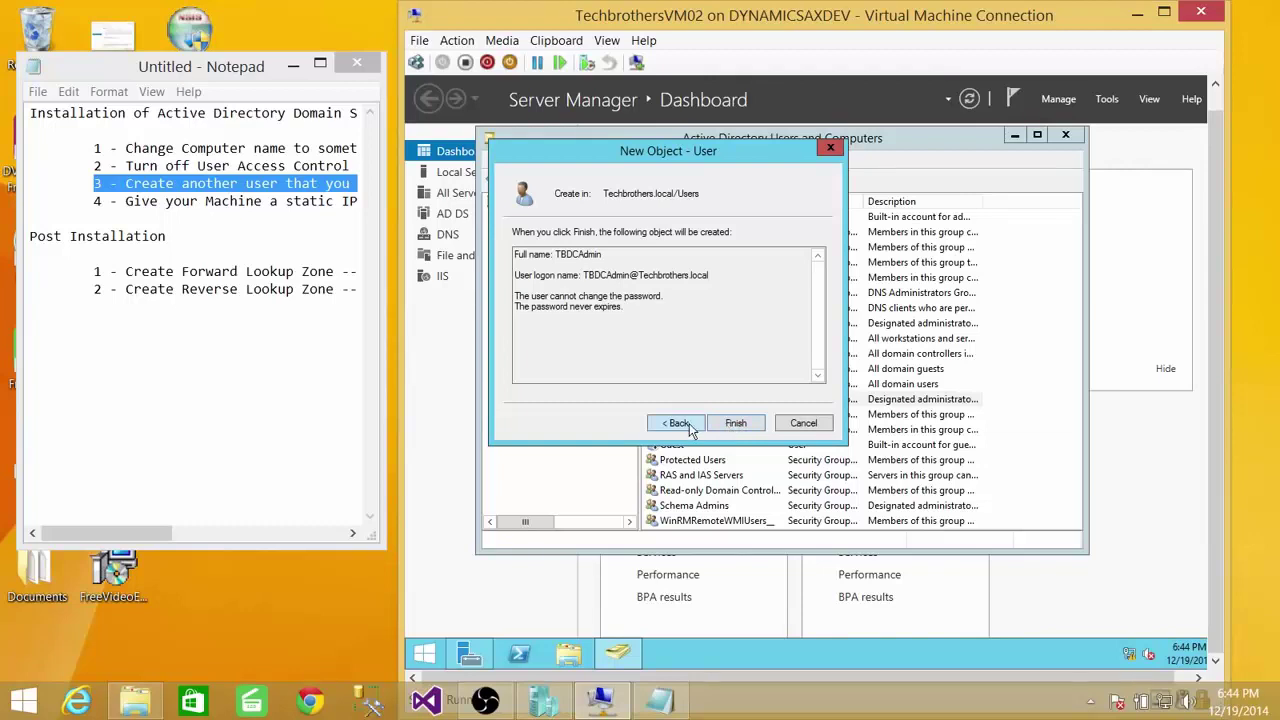
click(688, 424)
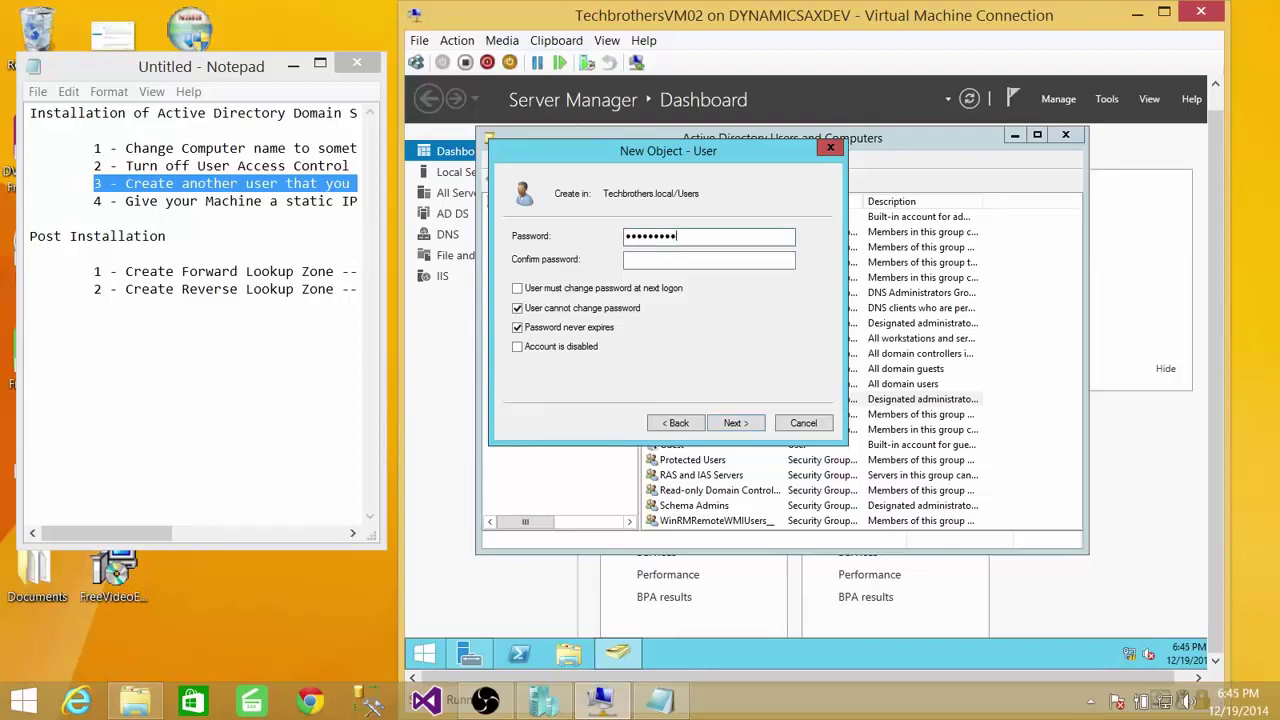
click(671, 259)
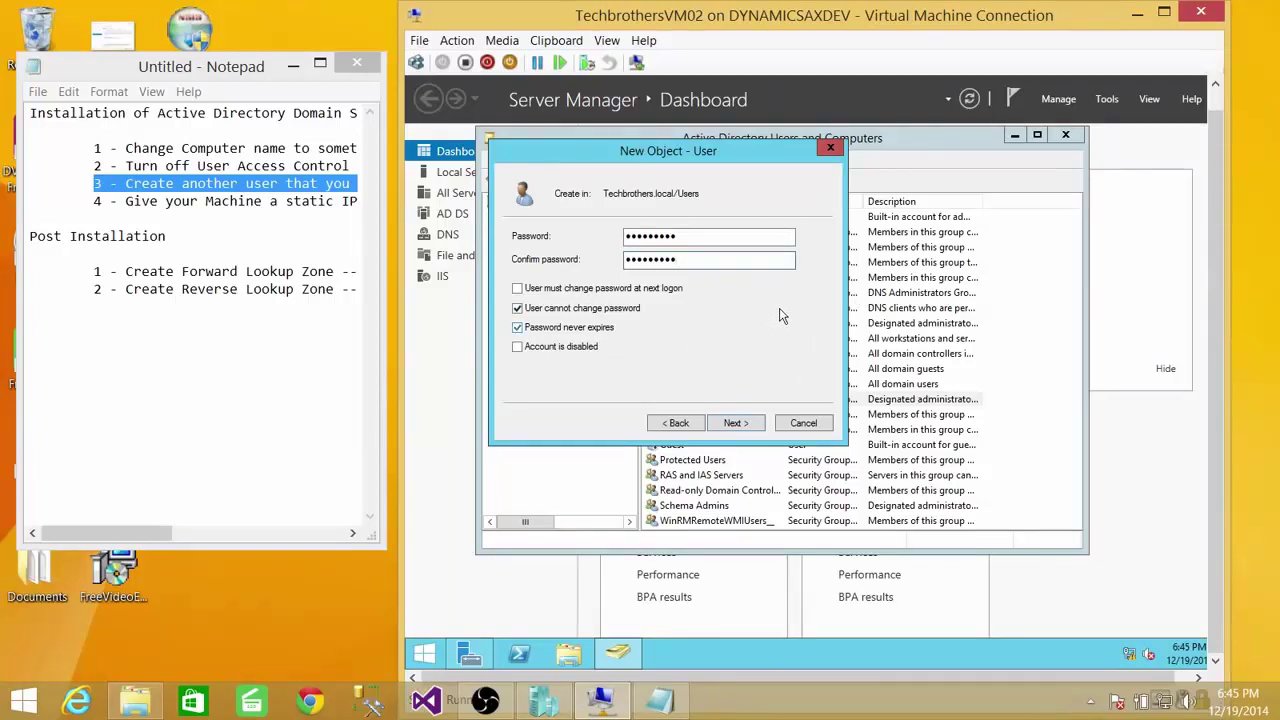
click(744, 422)
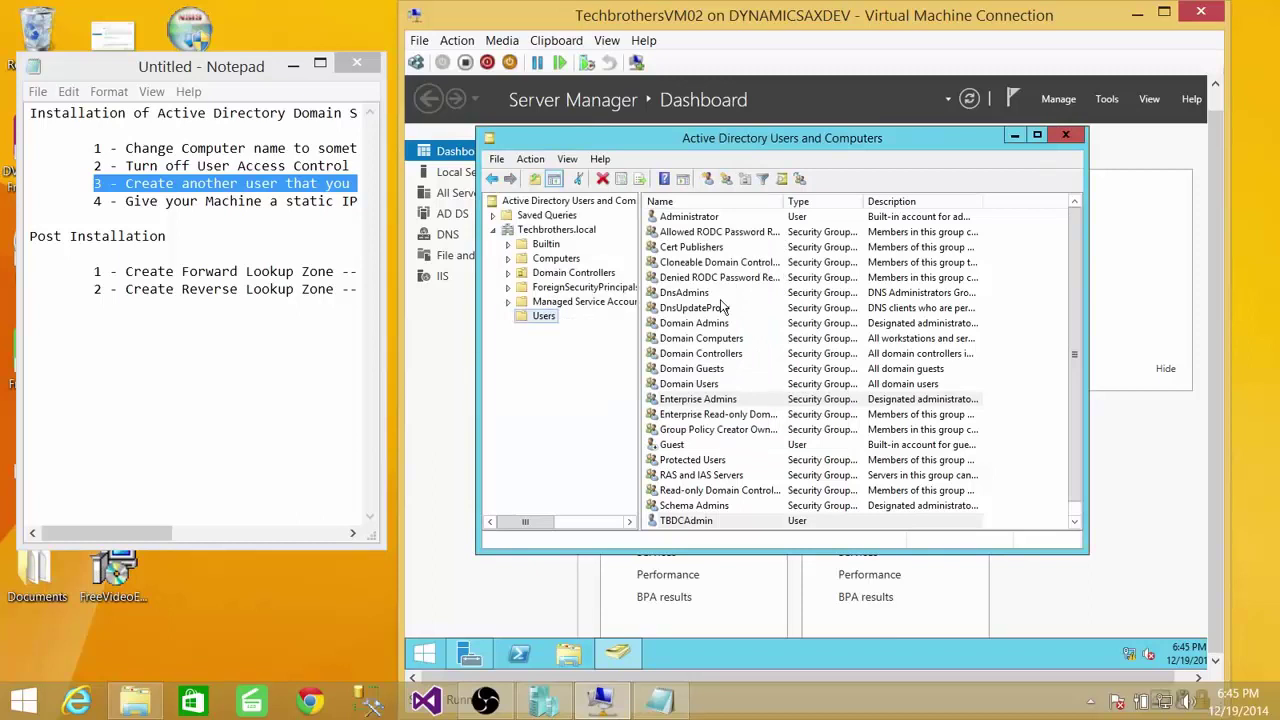
- Open the member list of the Domain Admins group in the Users container and widen its Name column
scroll(1073, 269, down, 1)
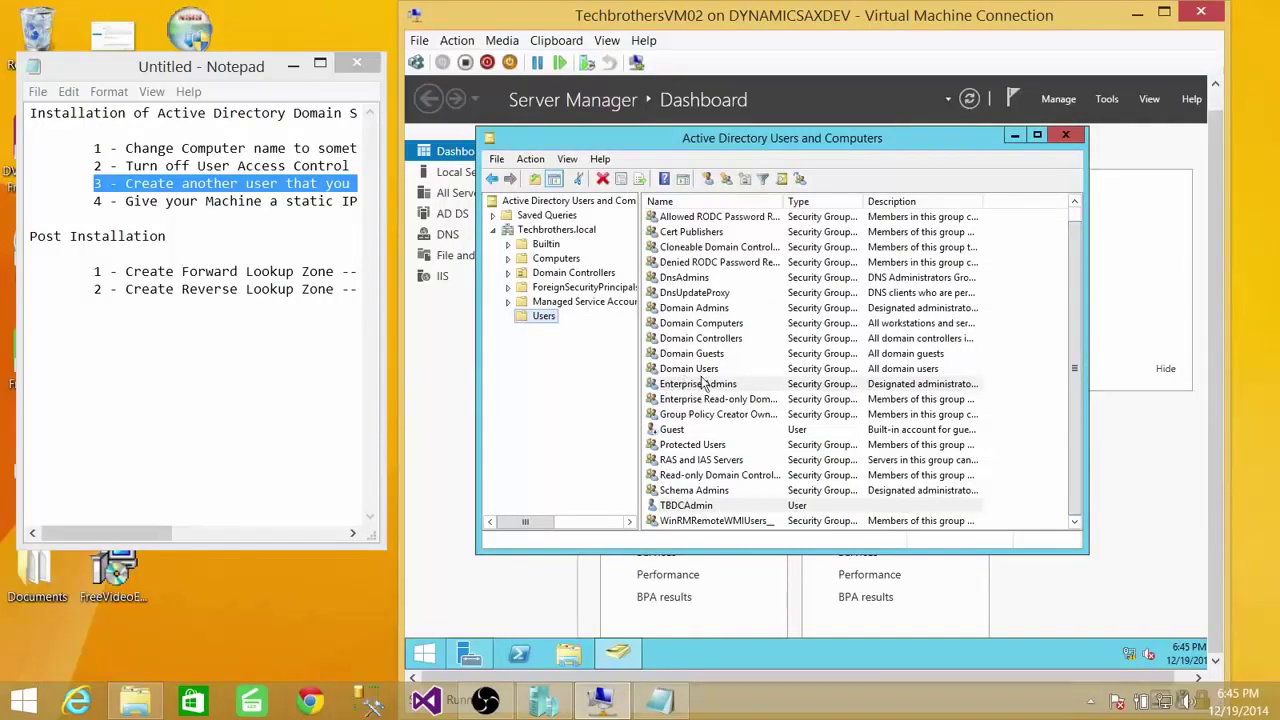
click(699, 370)
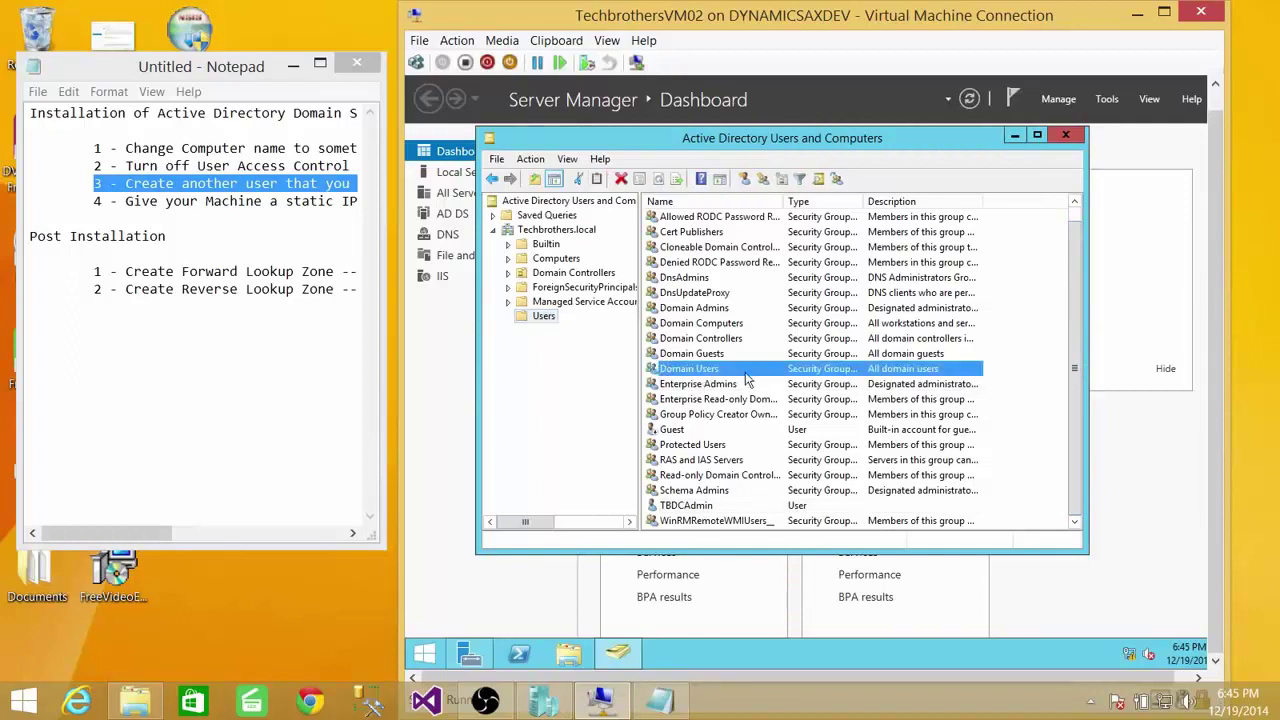
double_click(717, 310)
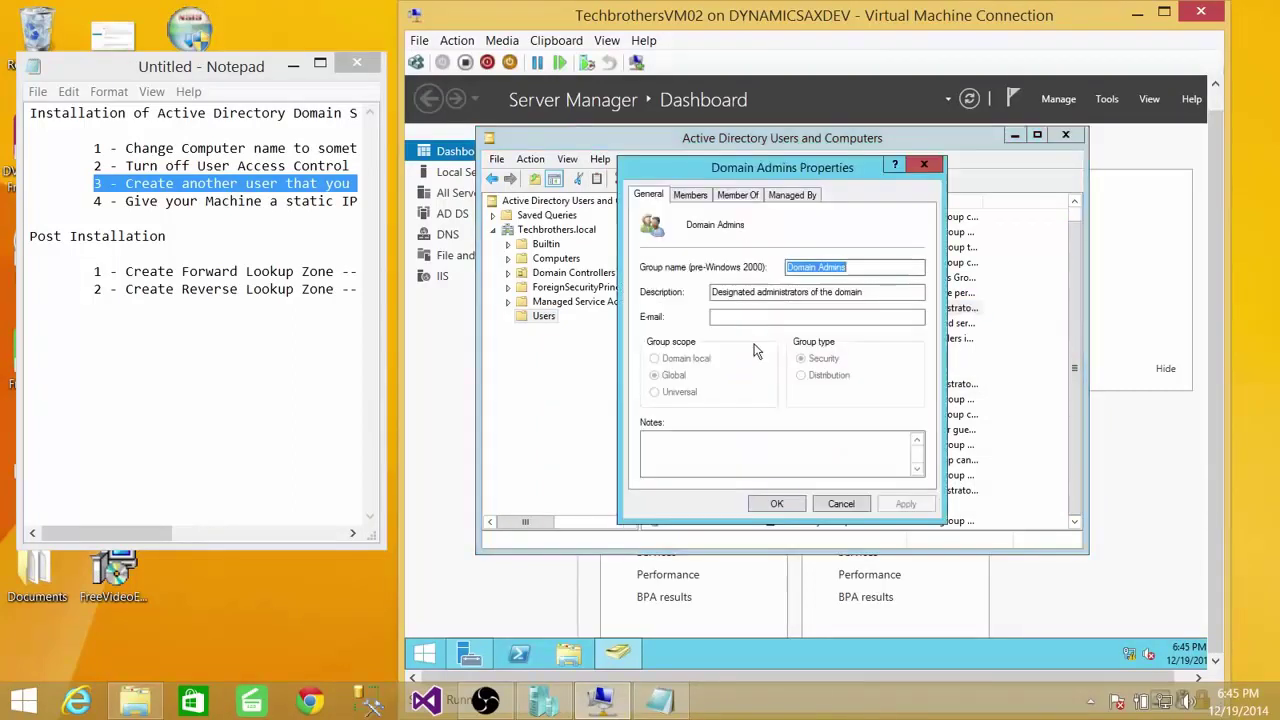
click(694, 196)
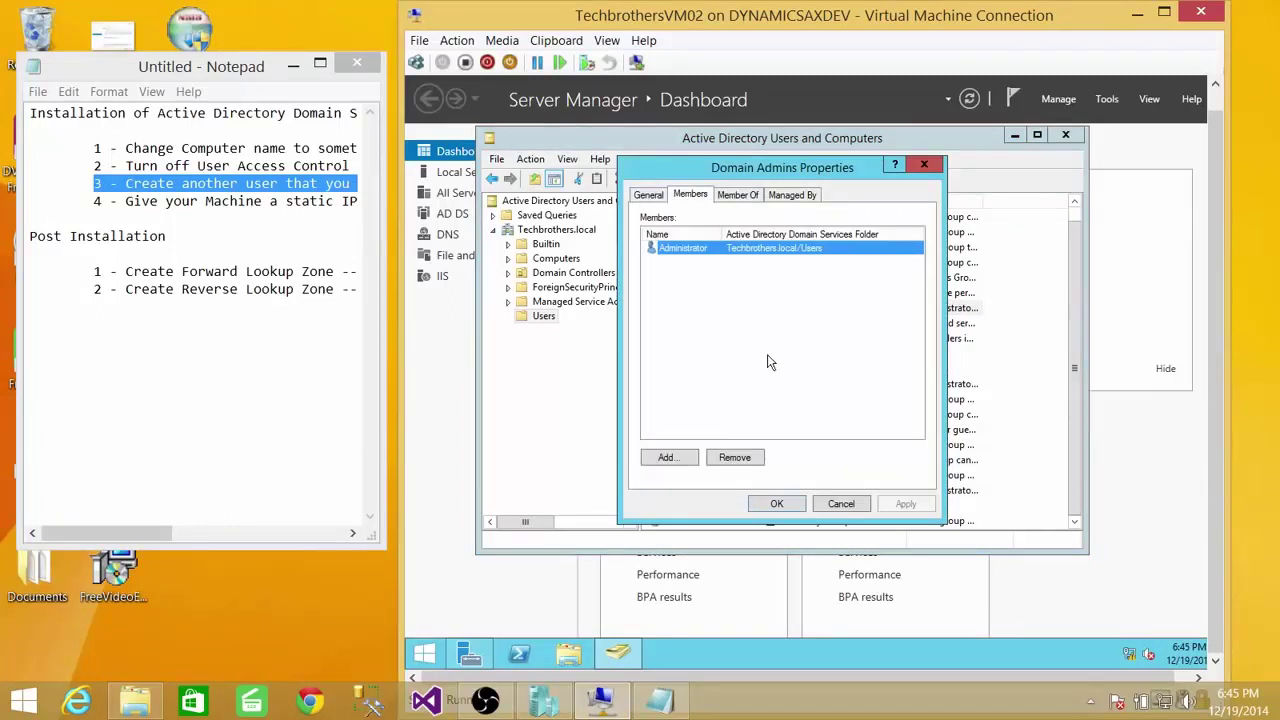
drag(724, 234, 741, 234)
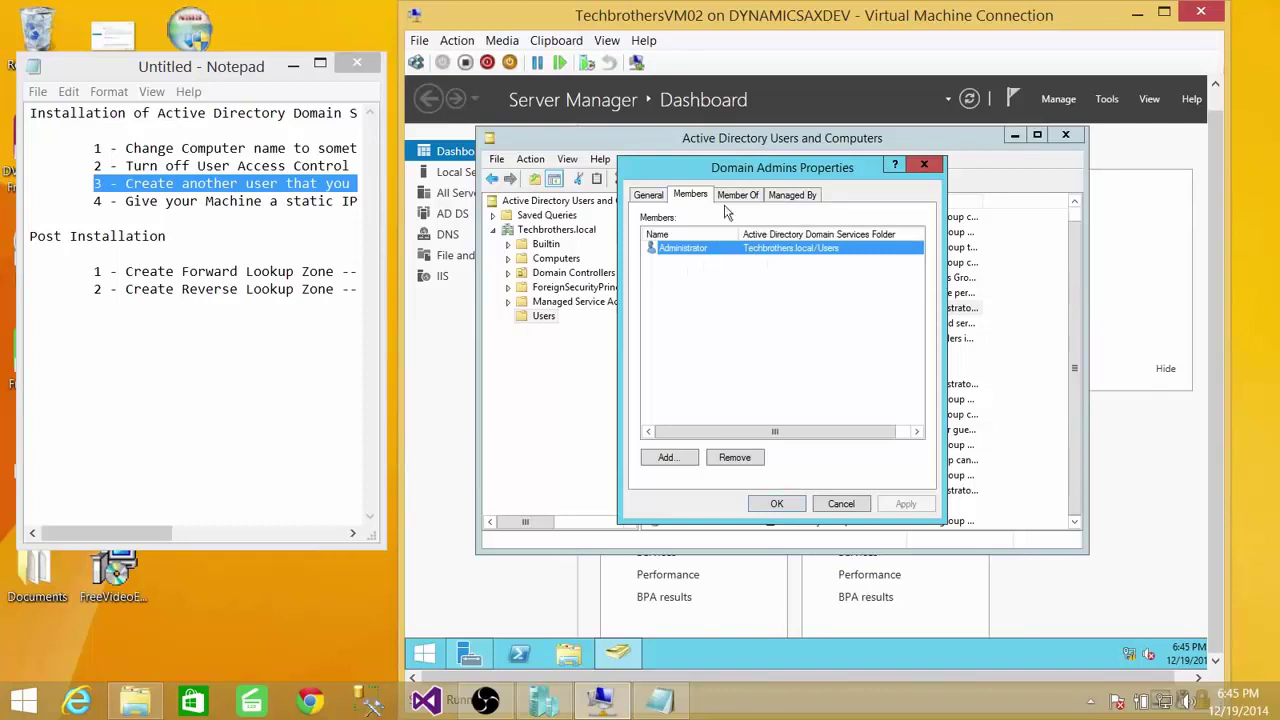
- Add the user TBDCAdmin to the Domain Admins group by checking the name TB, and save the membership
click(673, 458)
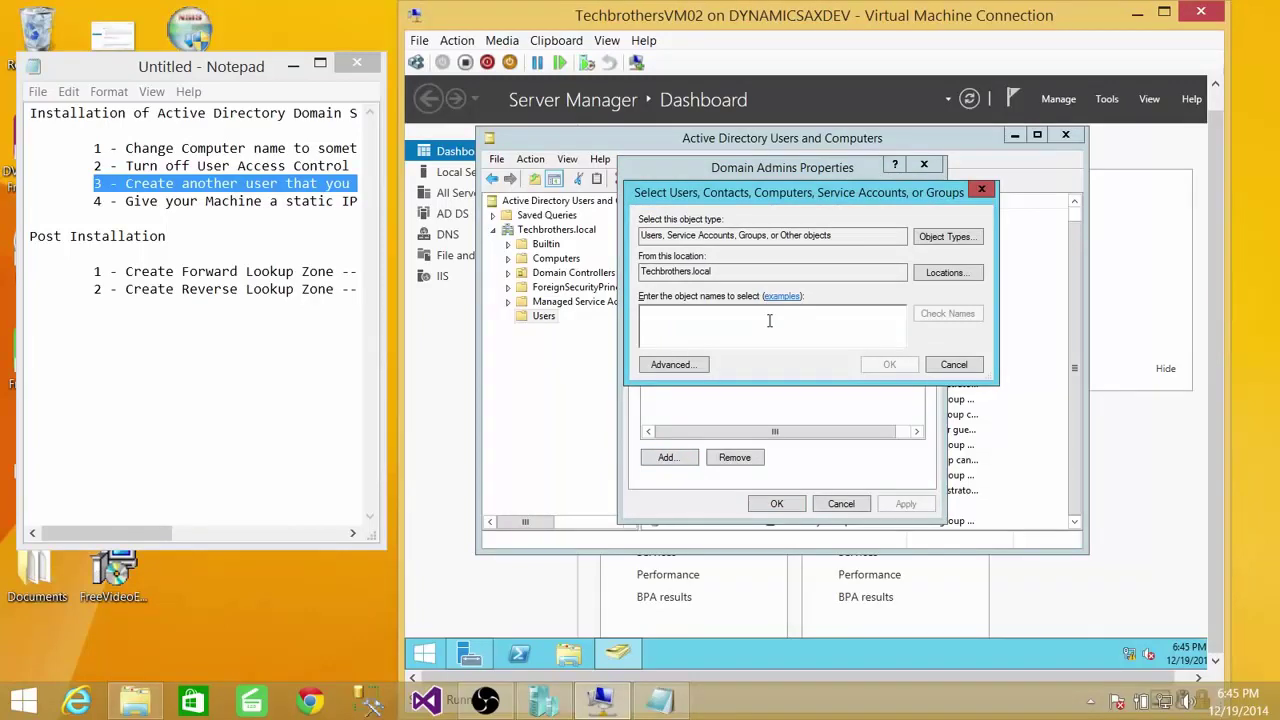
text(Te)
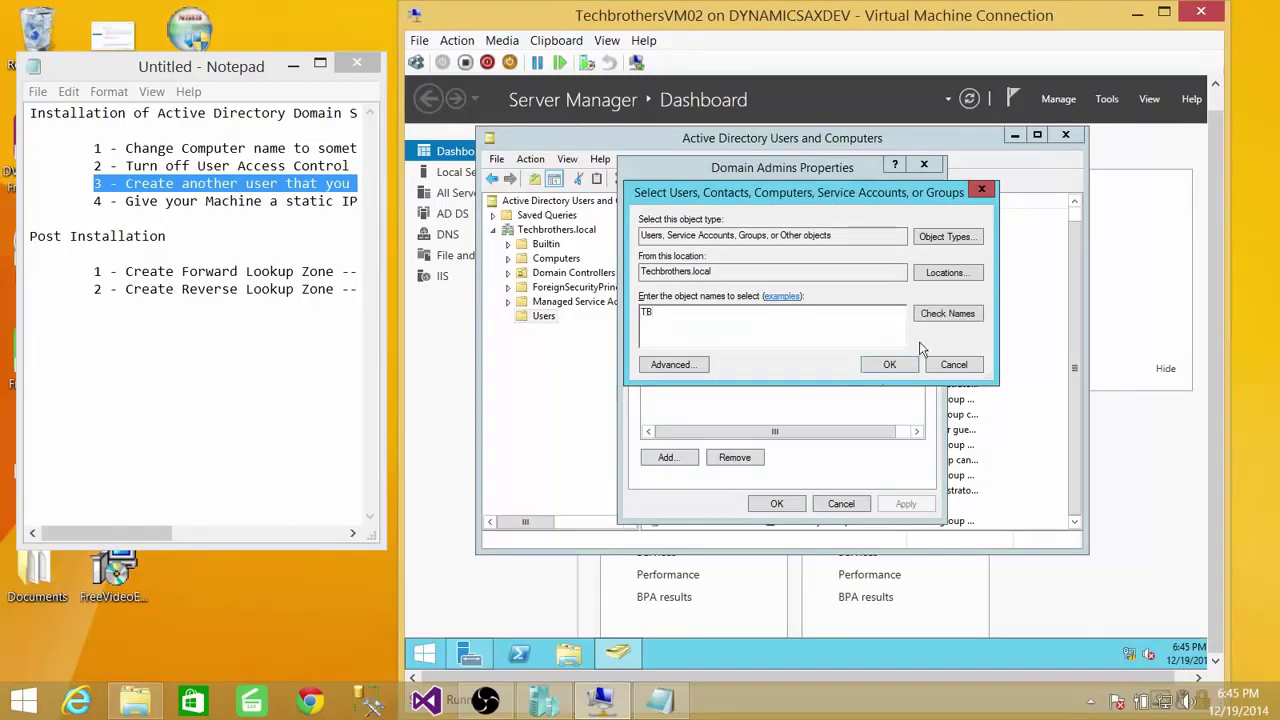
click(942, 314)
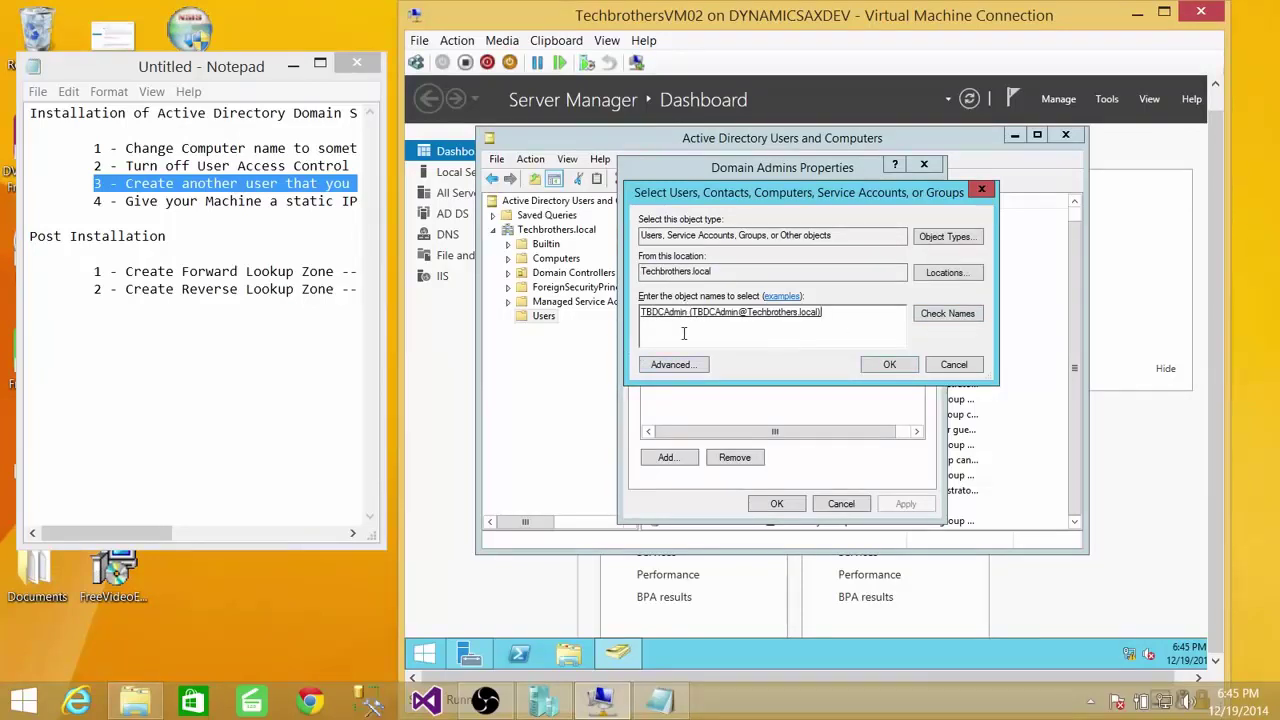
click(889, 365)
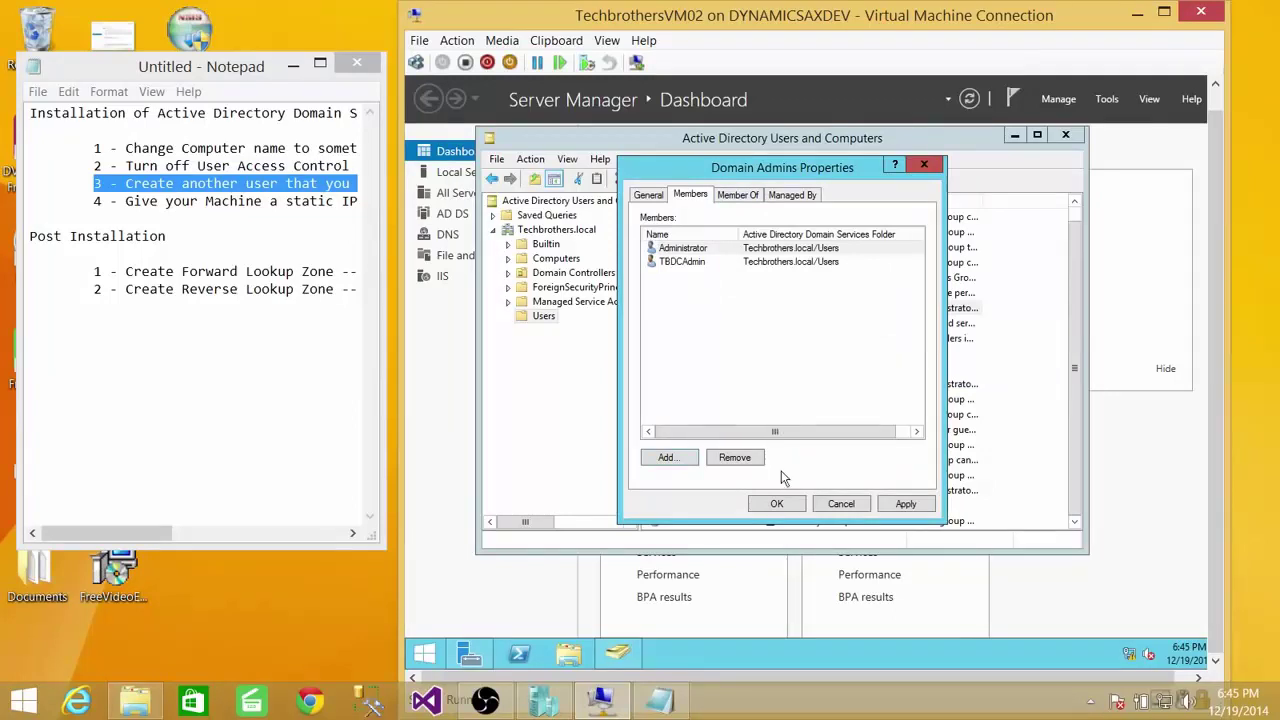
click(921, 508)
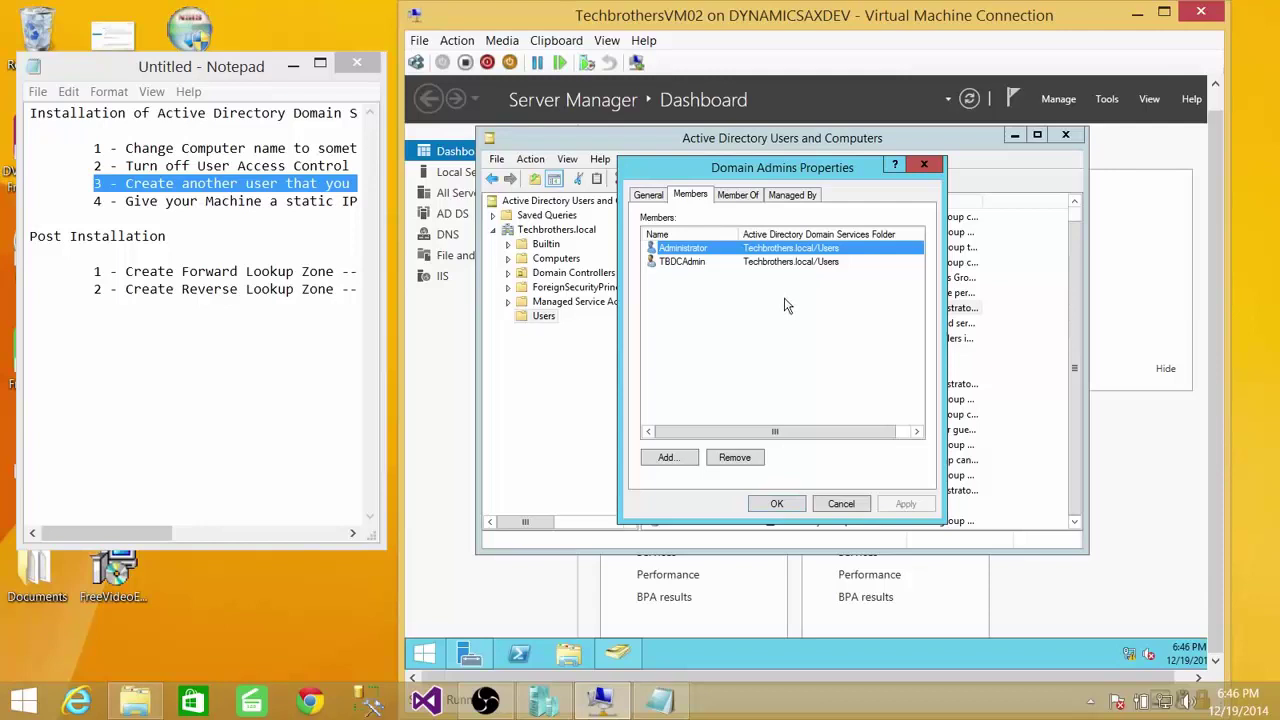
click(779, 503)
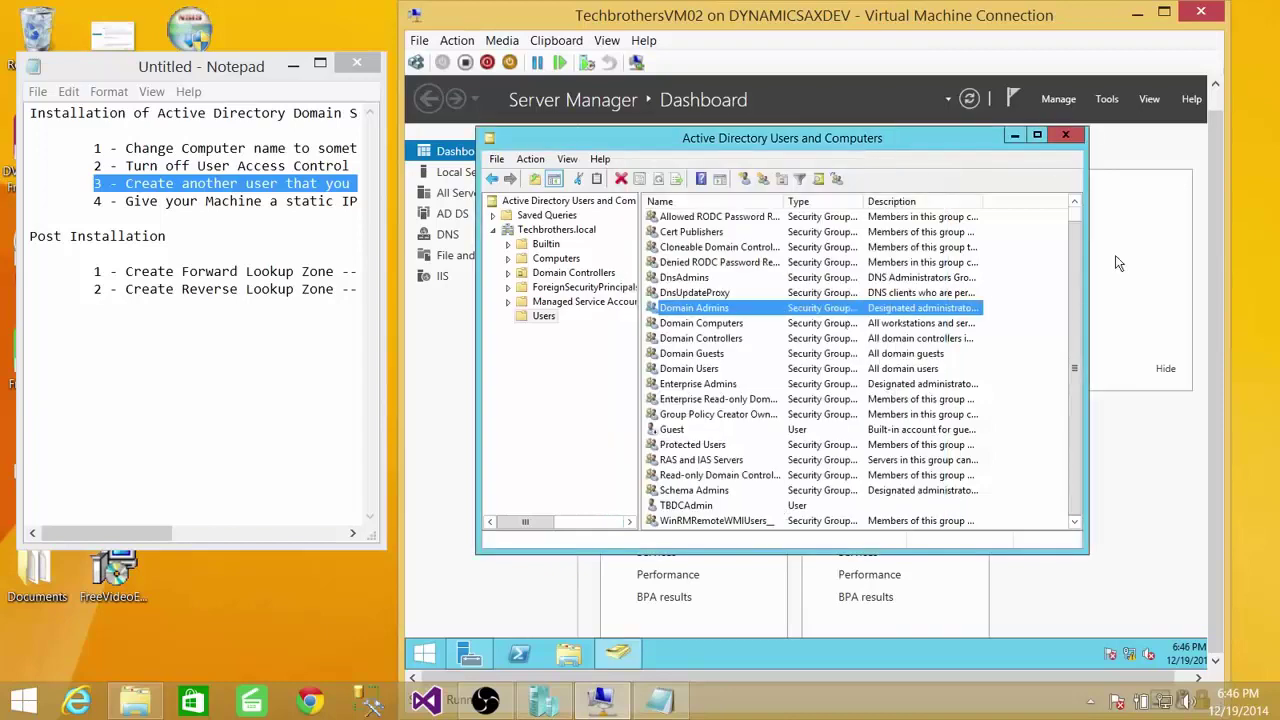
- Close Active Directory Users and Computers, and open DNS Manager with the TECHBROTHERSDC server expanded
scroll(1081, 294, up, 1)
click(1065, 134)
scroll(1211, 190, up, 1)
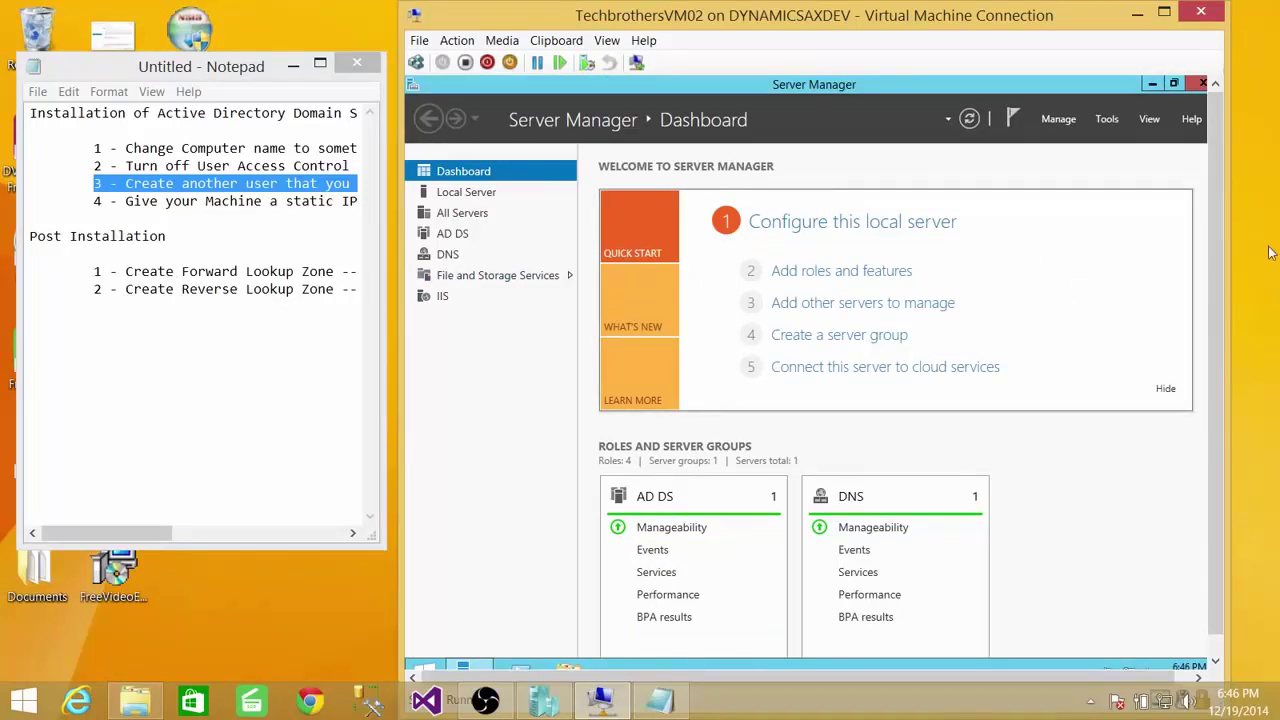
click(1110, 120)
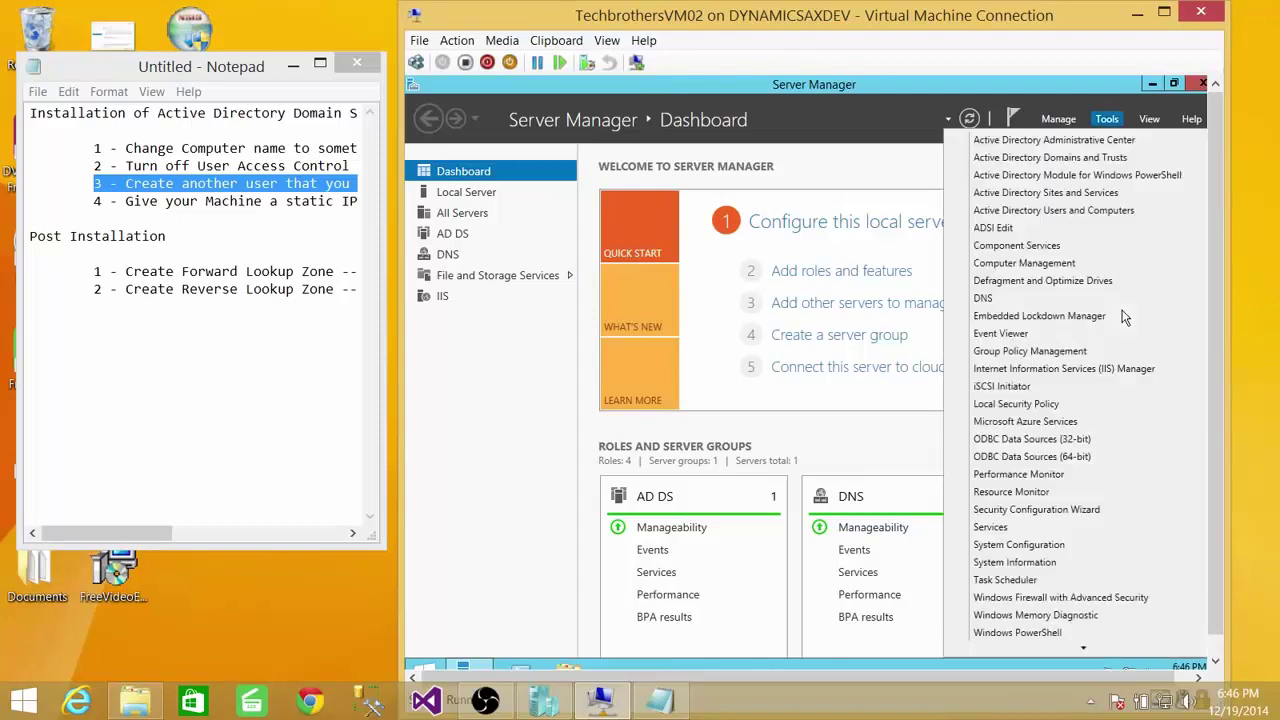
click(1005, 299)
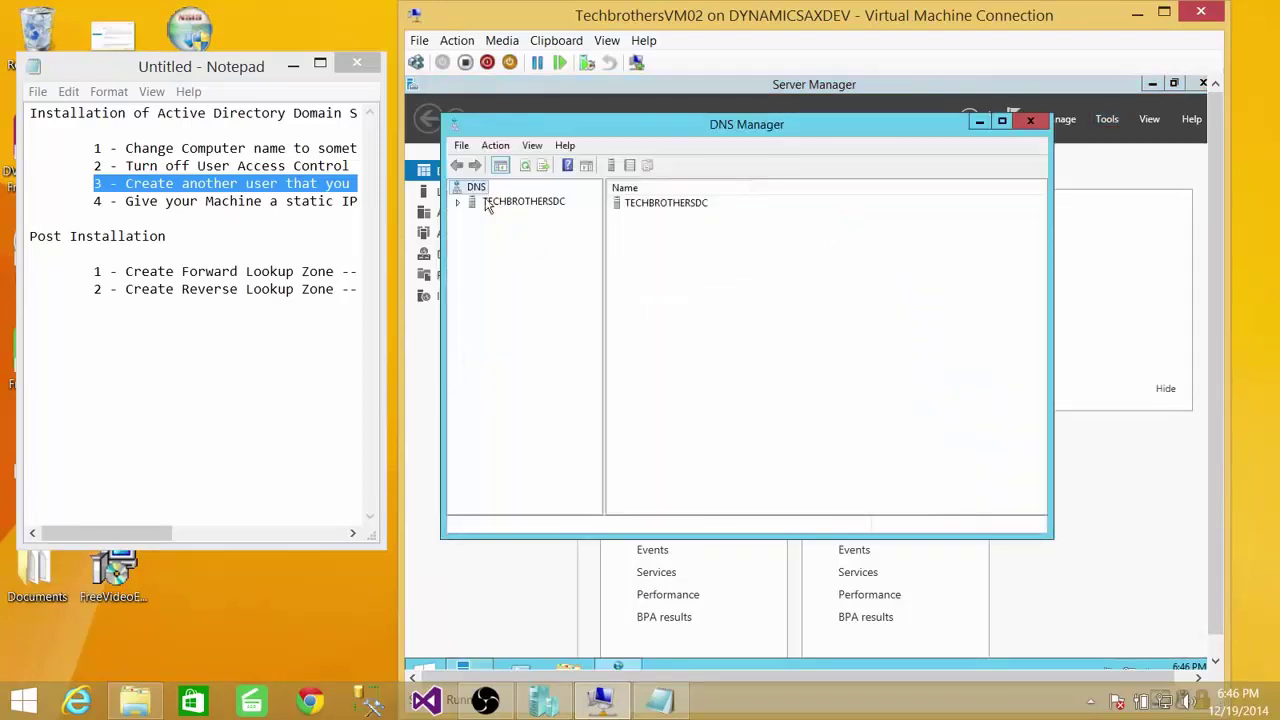
click(460, 204)
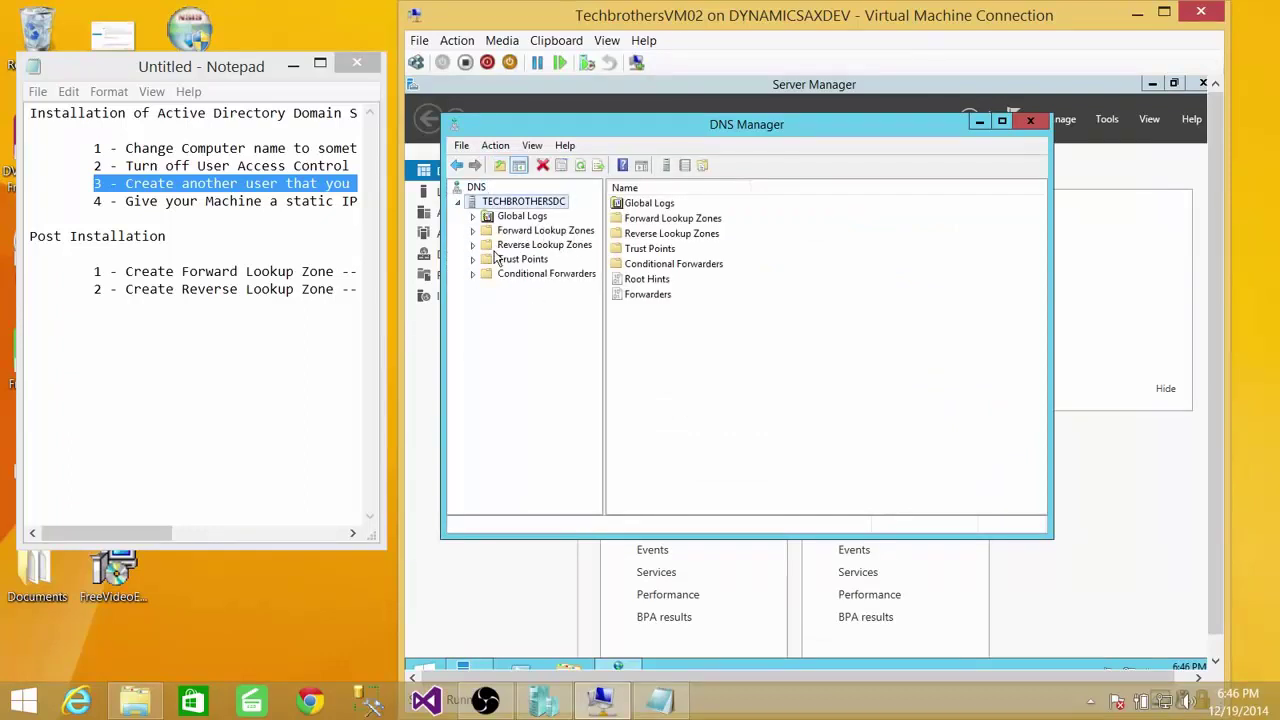
- Expand the forward lookup zones and show the contents of the Techbrothers.local zone
click(544, 232)
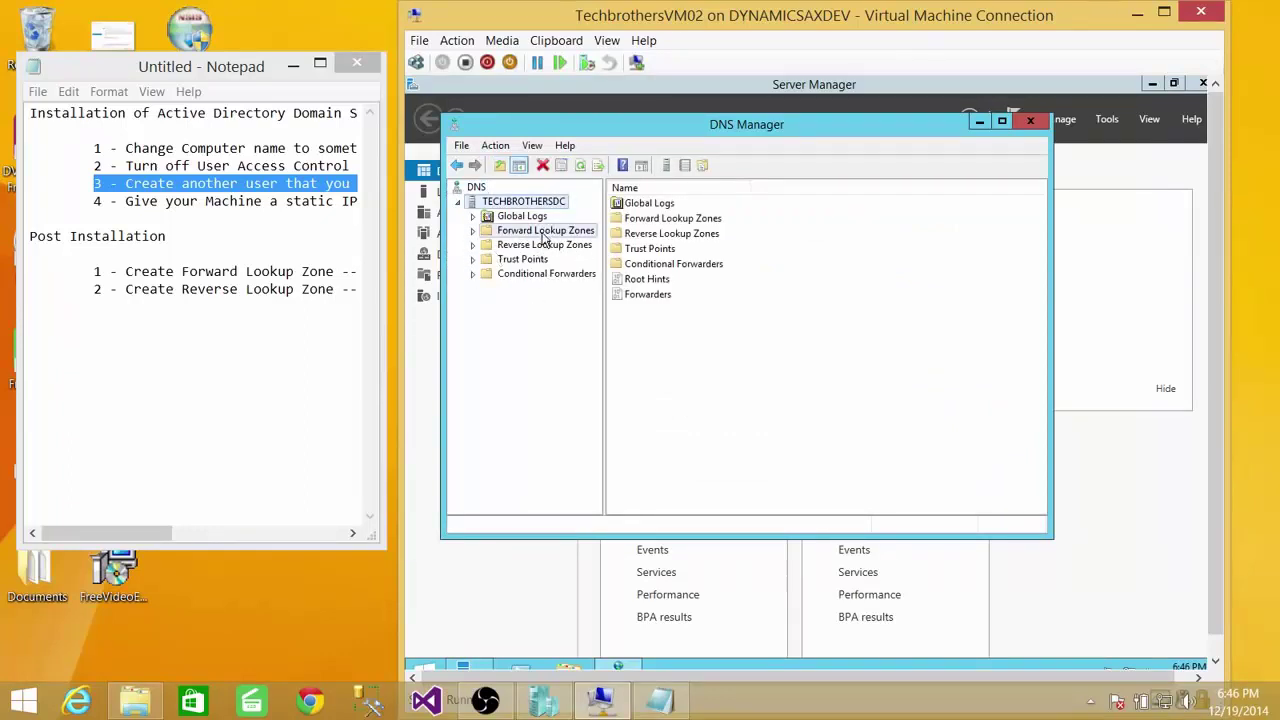
click(473, 231)
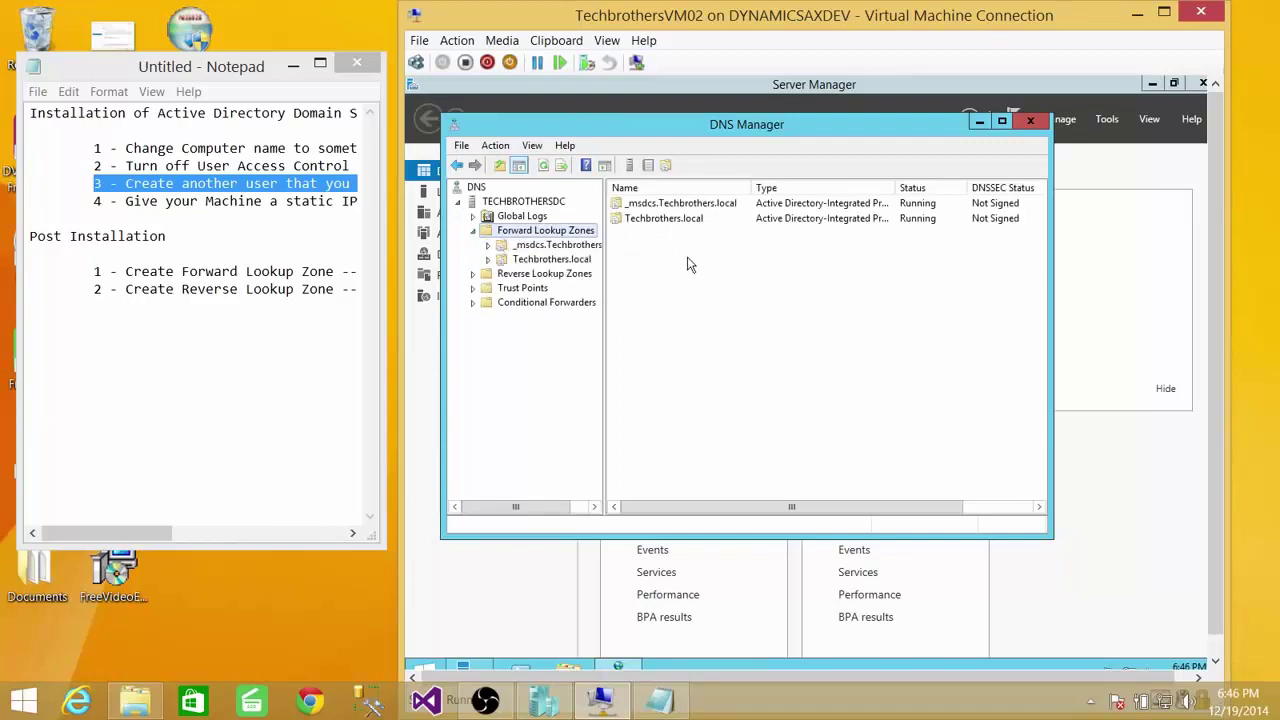
click(551, 261)
click(488, 259)
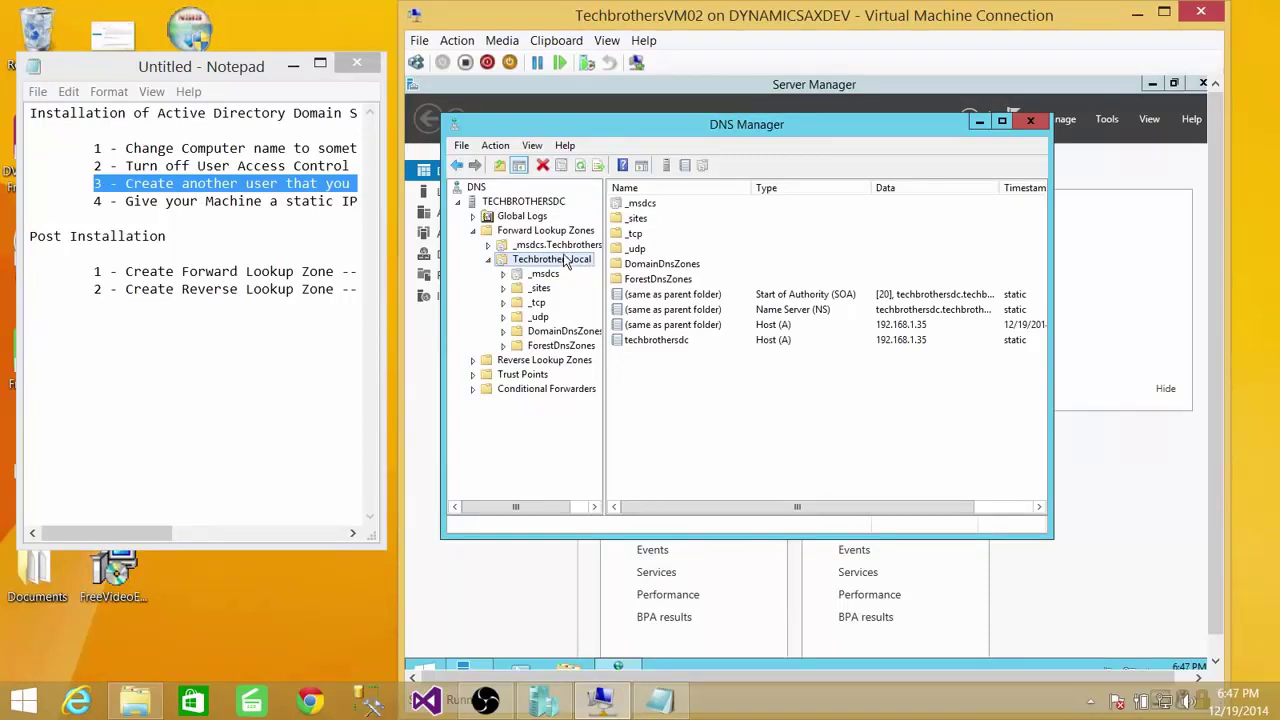
right_click(567, 260)
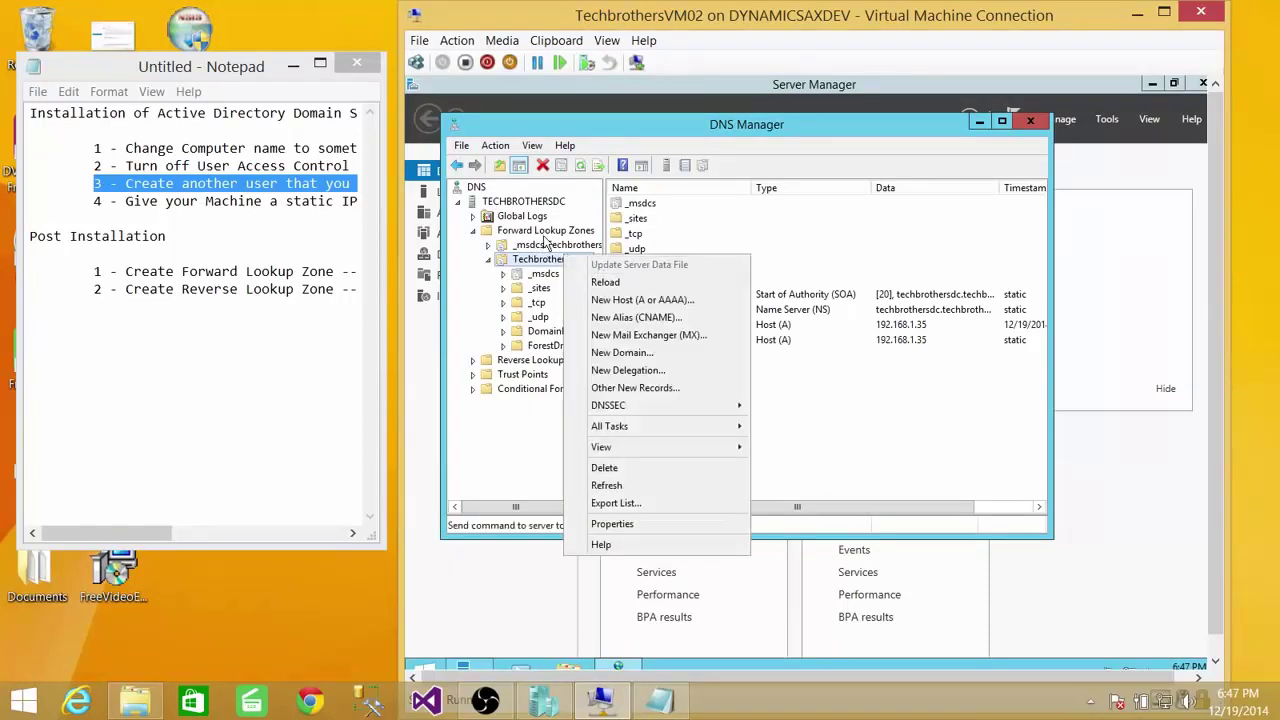
right_click(560, 231)
click(578, 245)
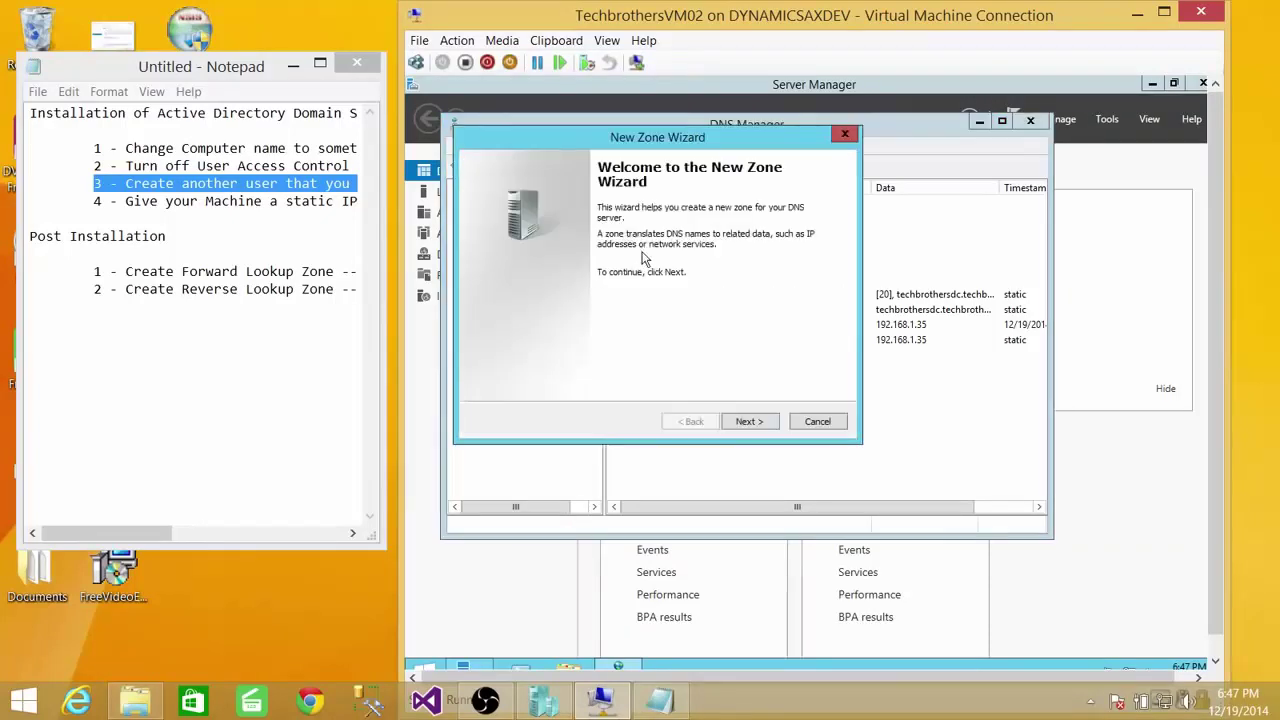
click(750, 421)
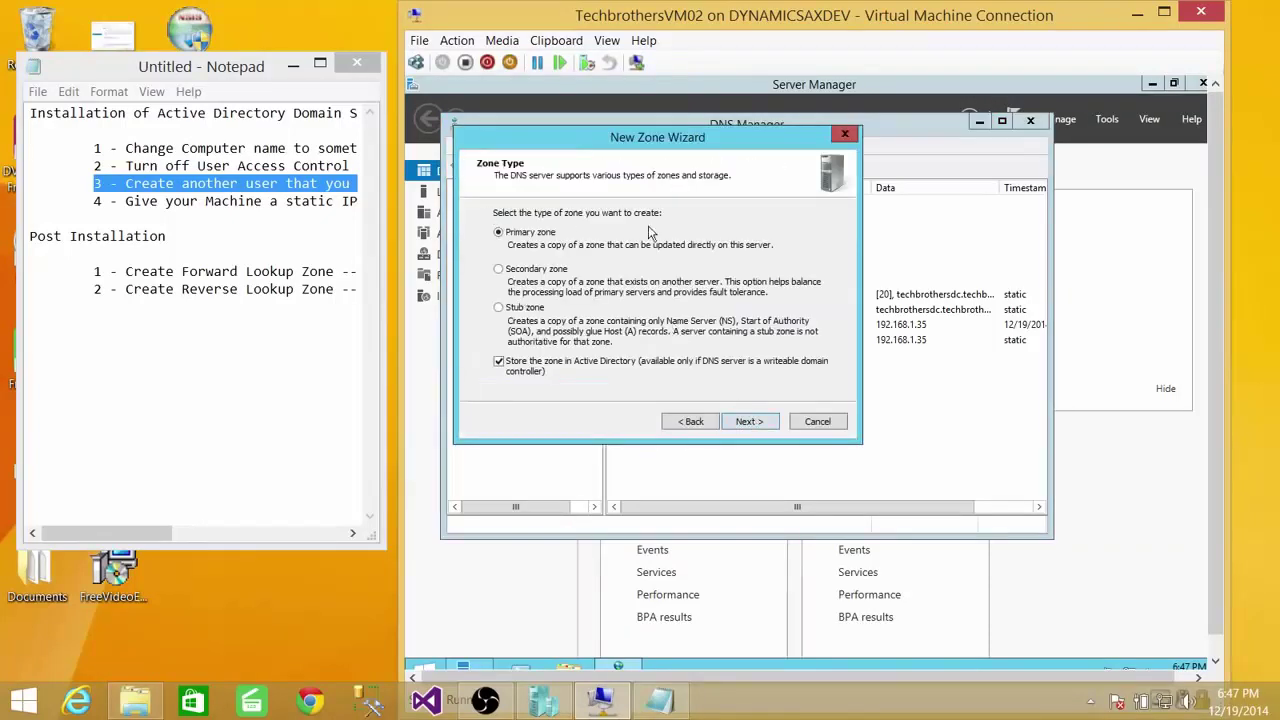
click(750, 421)
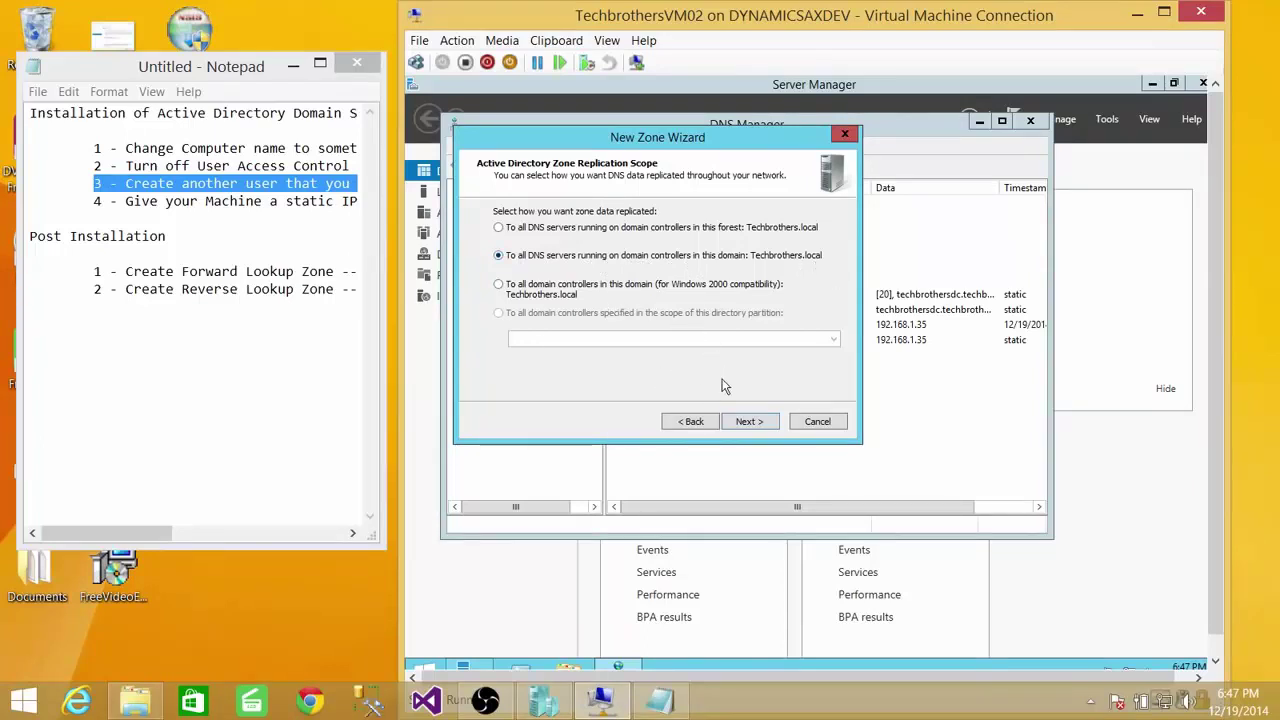
click(749, 421)
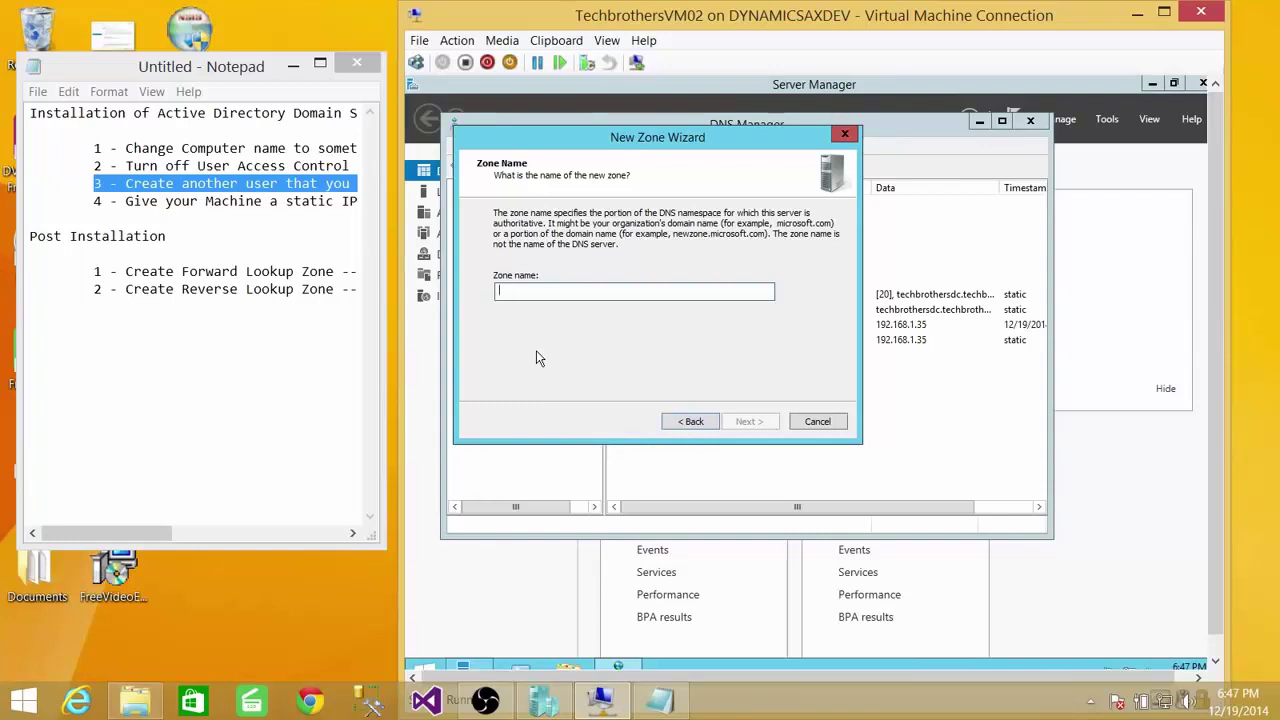
click(818, 421)
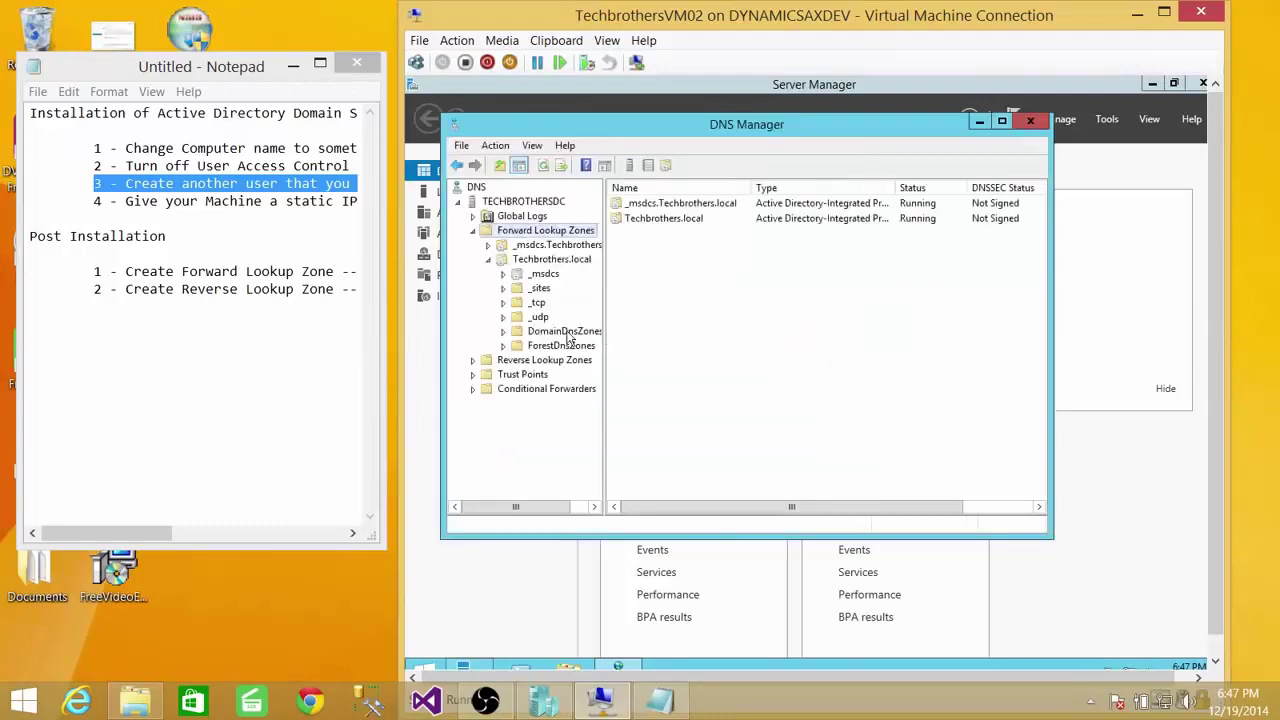
- Start a primary IPv4 reverse lookup zone stored in Active Directory, replicated to all DNS servers on domain controllers in the Techbrothers.local domain
click(475, 232)
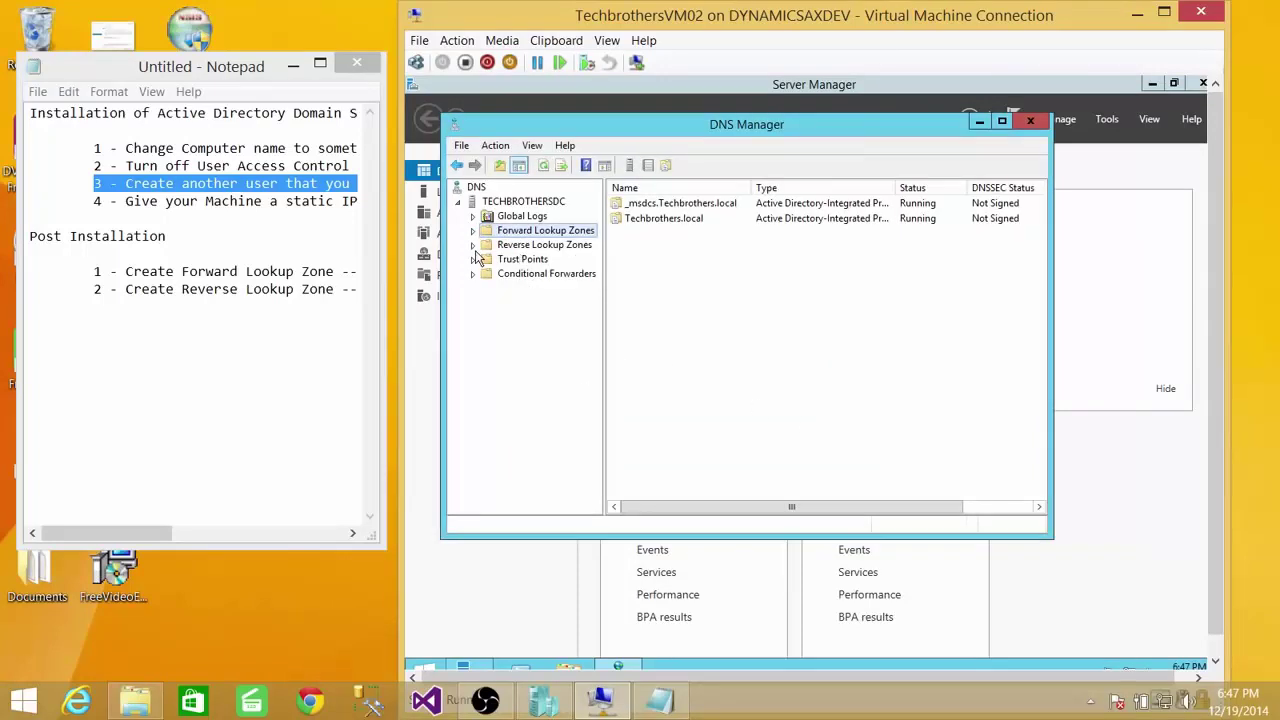
click(548, 246)
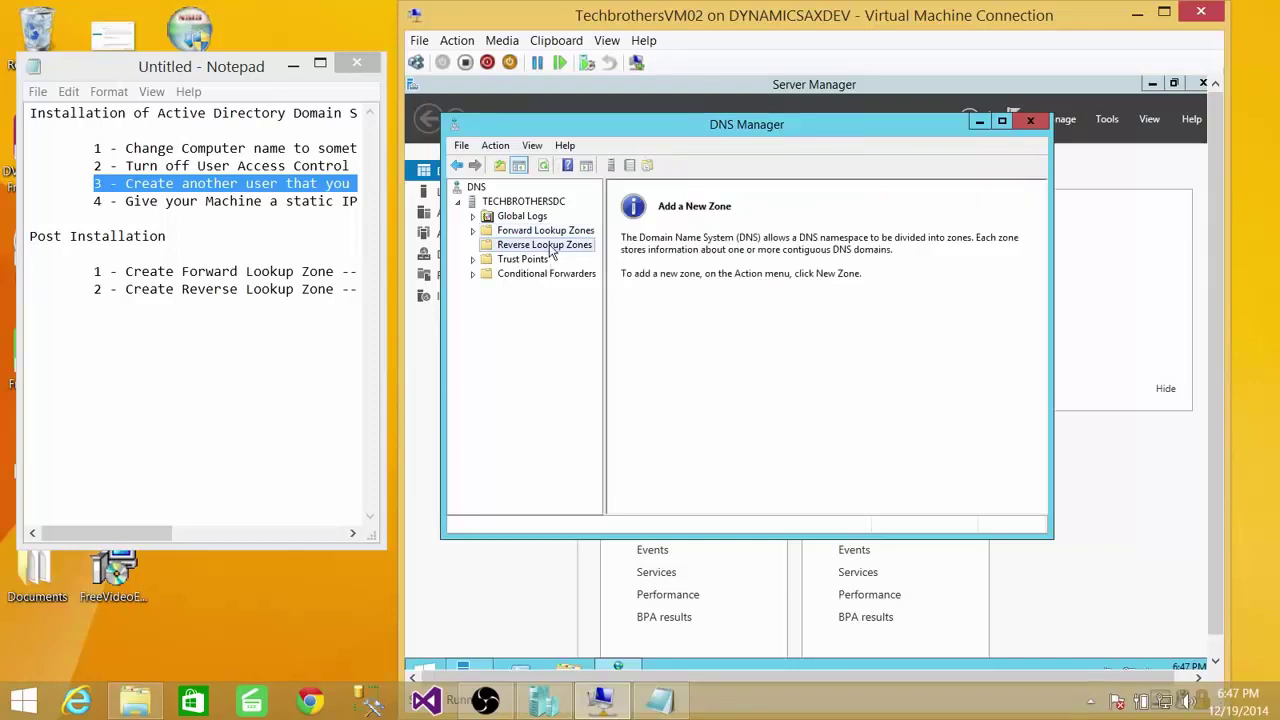
right_click(550, 247)
click(586, 257)
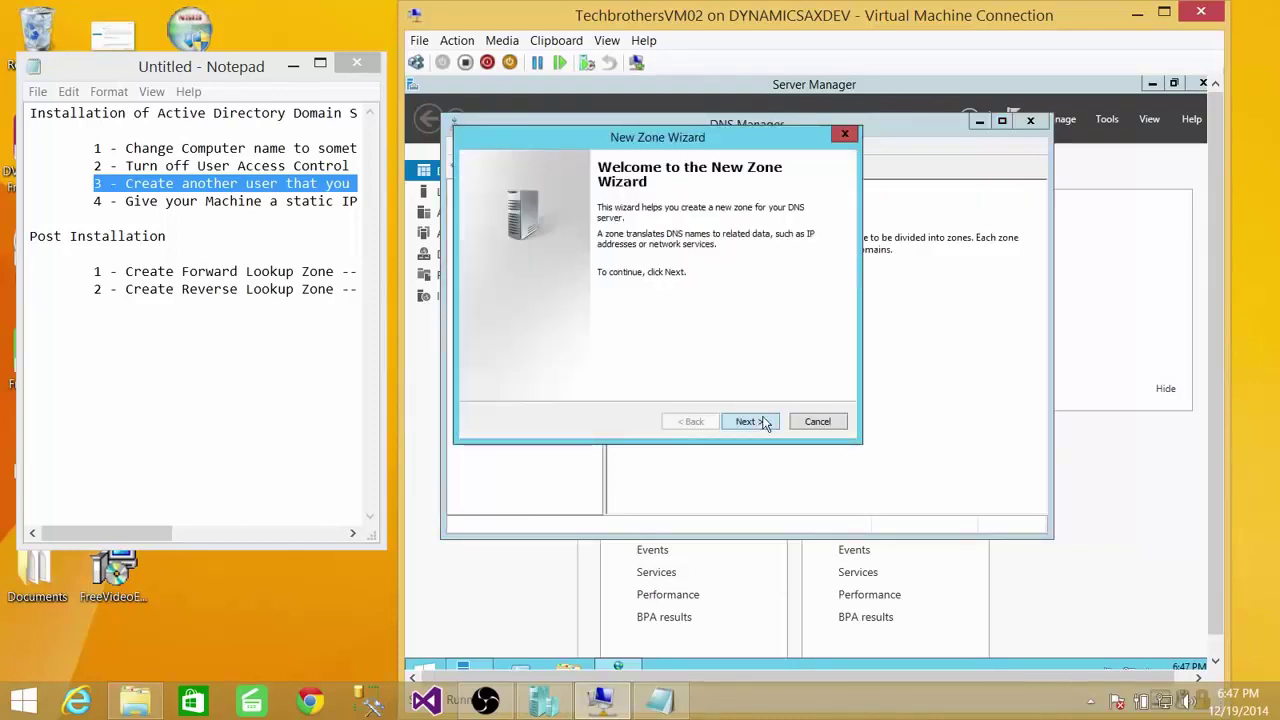
click(762, 421)
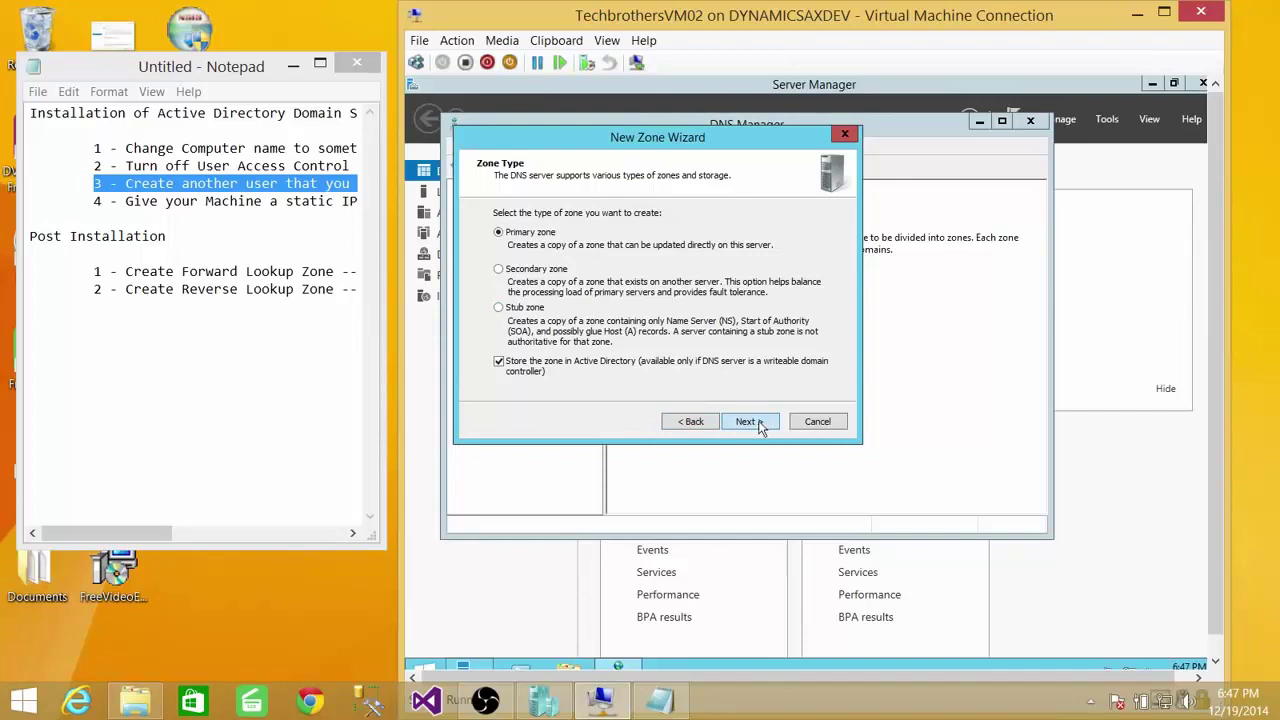
click(761, 427)
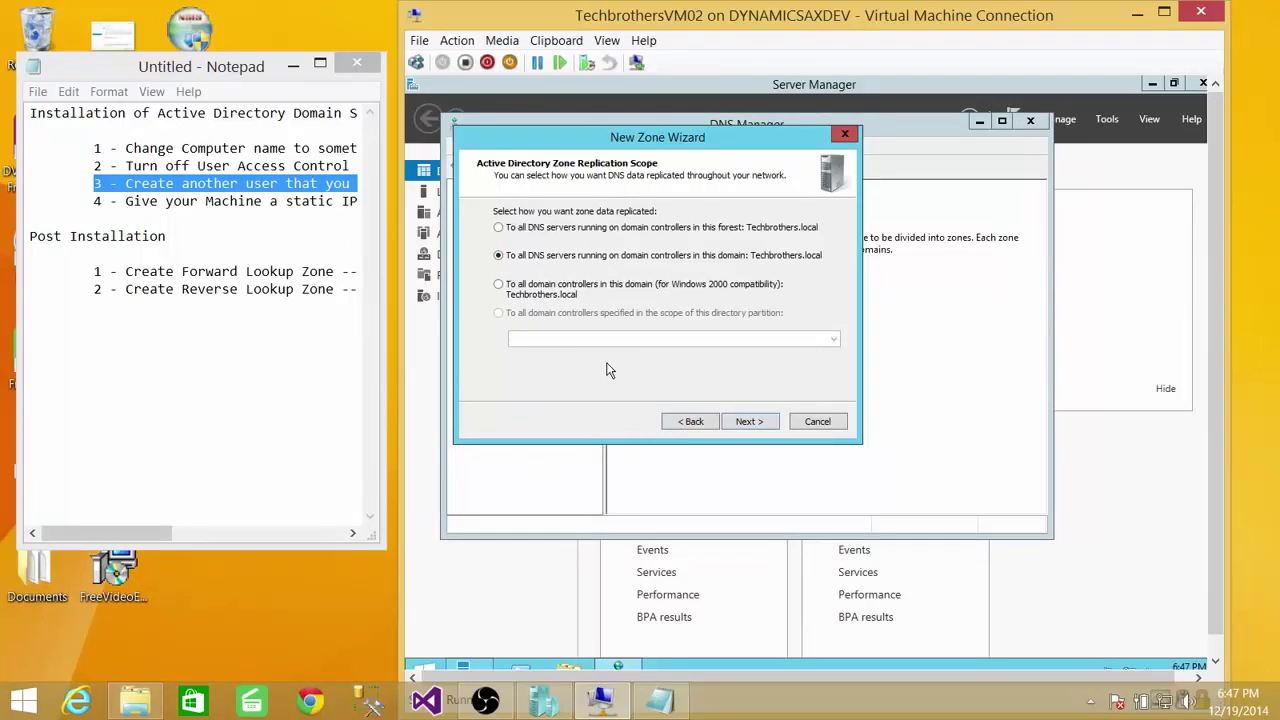
click(734, 423)
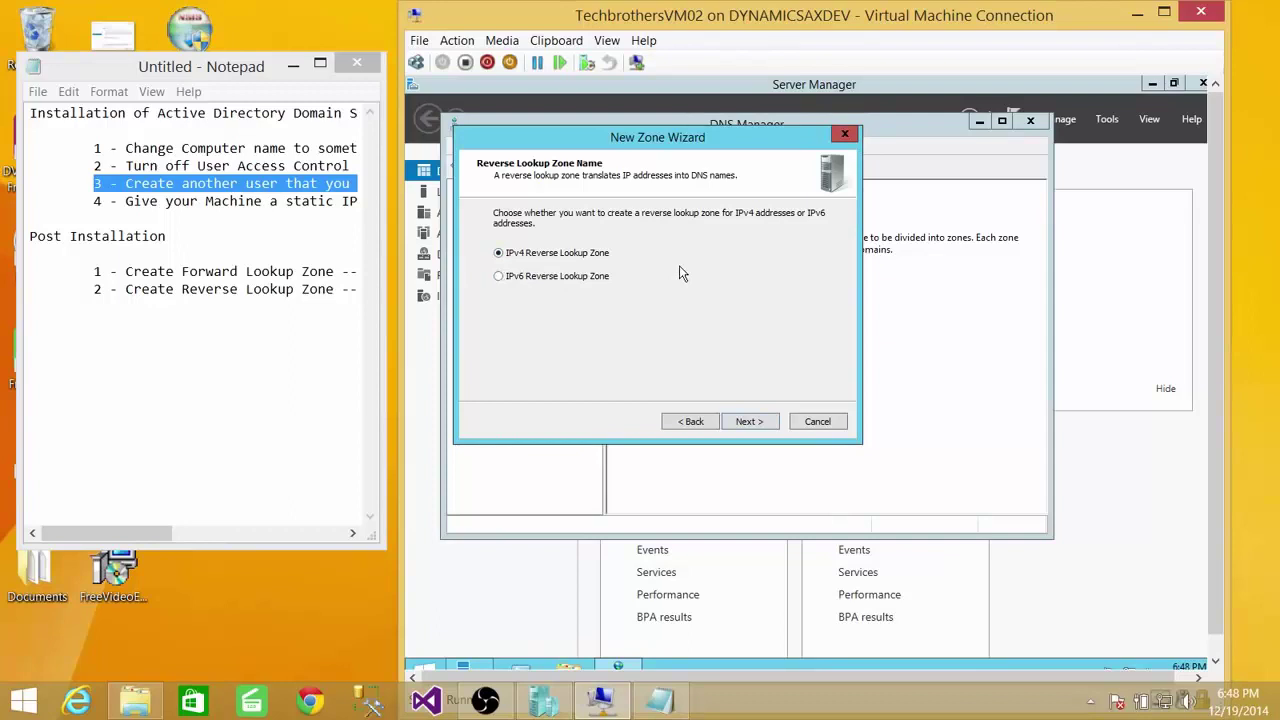
click(750, 424)
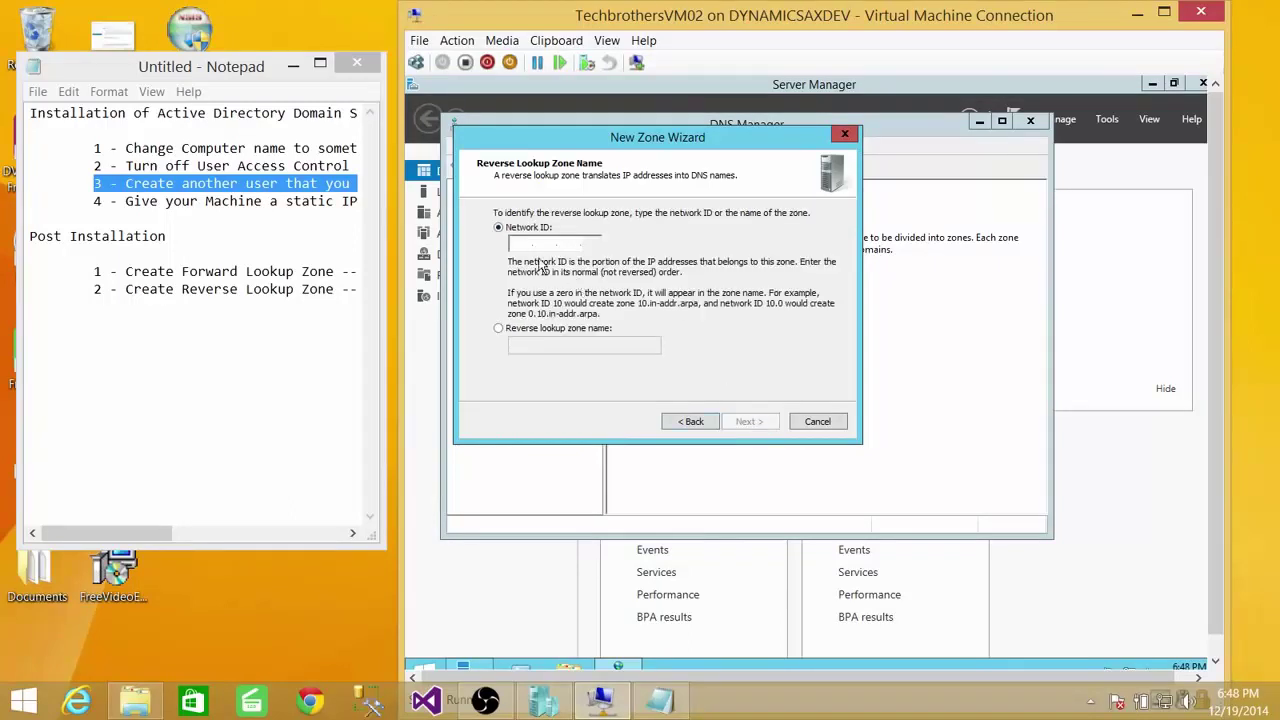
- Create the reverse zone with network ID 192.168.1 and only secure dynamic updates allowed, and show its records
text(19)
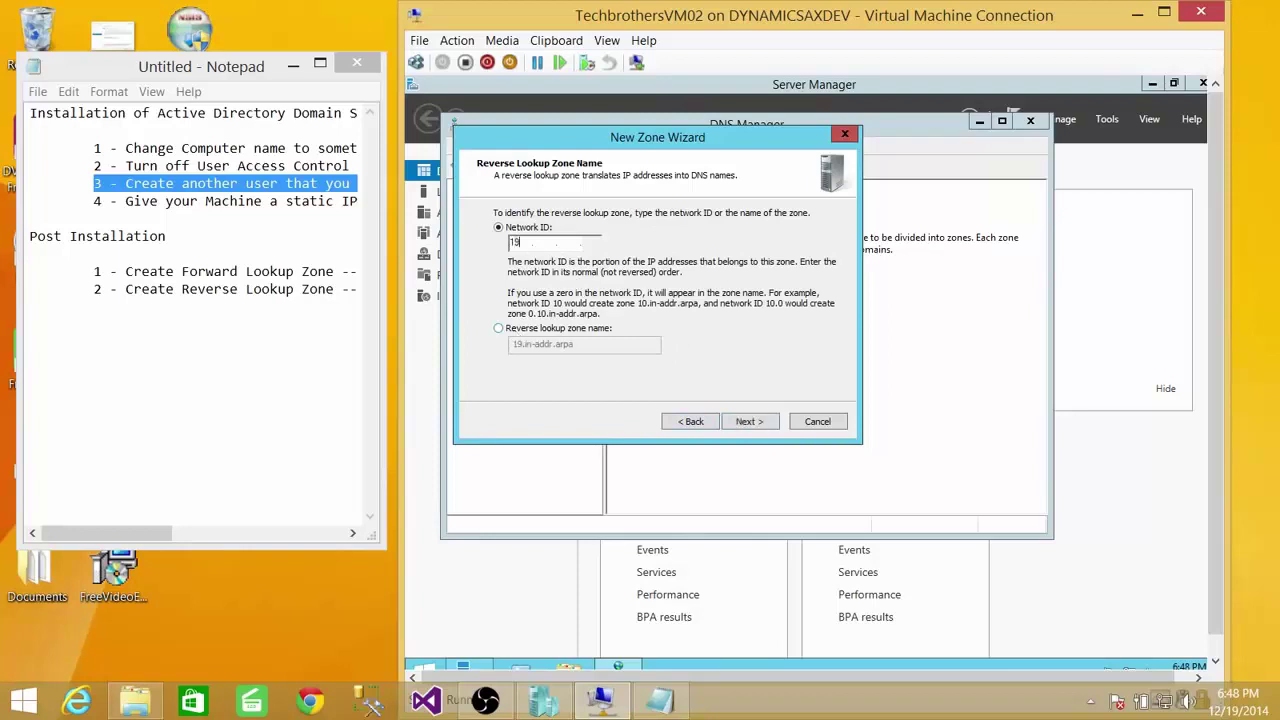
text(2.168.1)
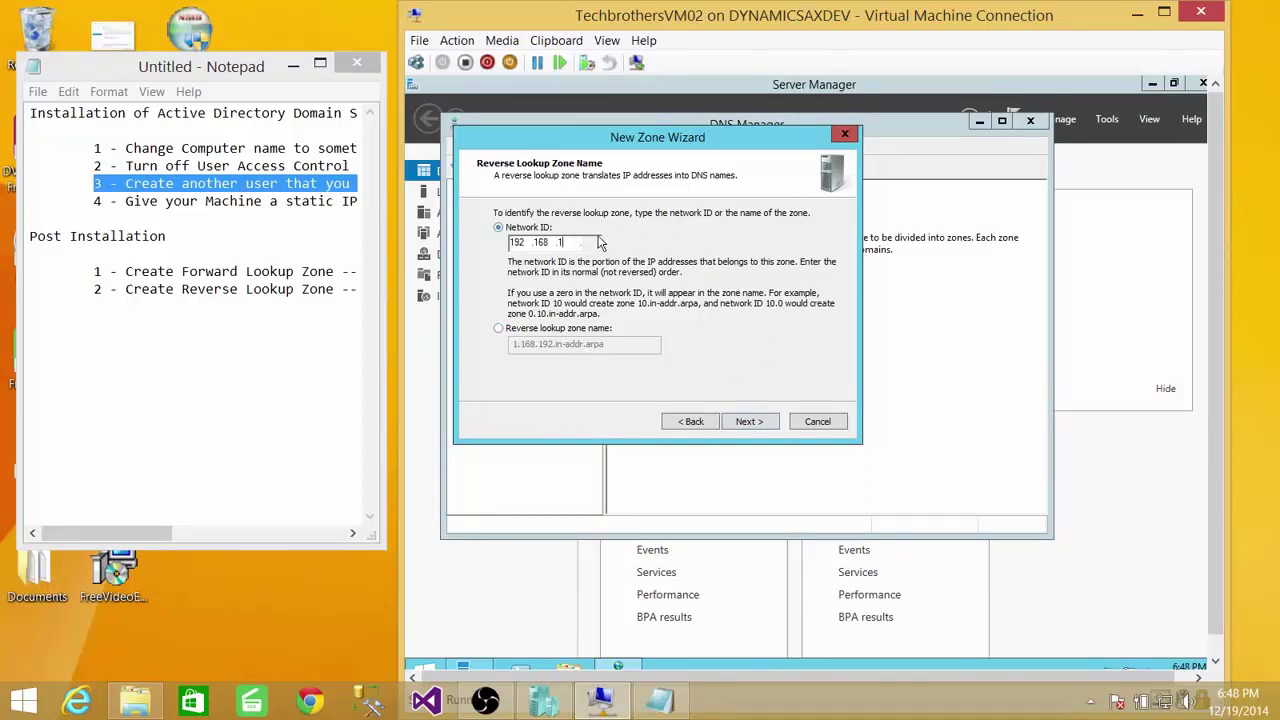
click(760, 421)
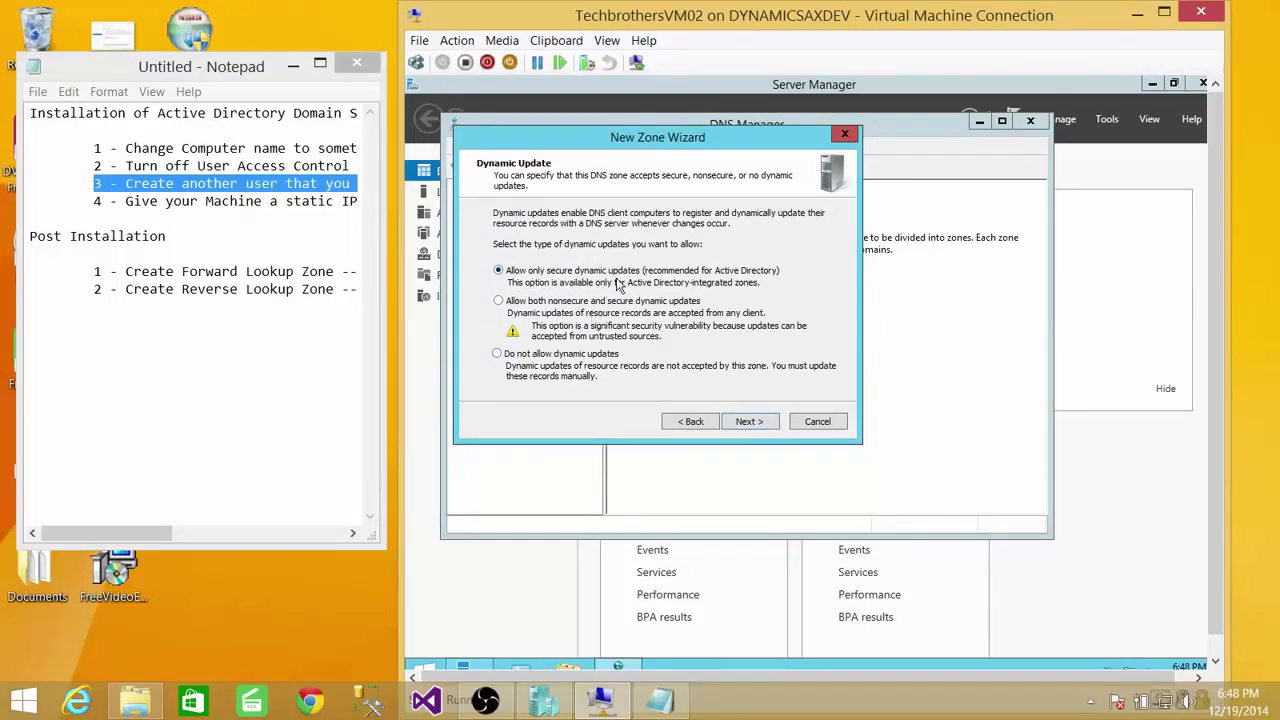
click(752, 424)
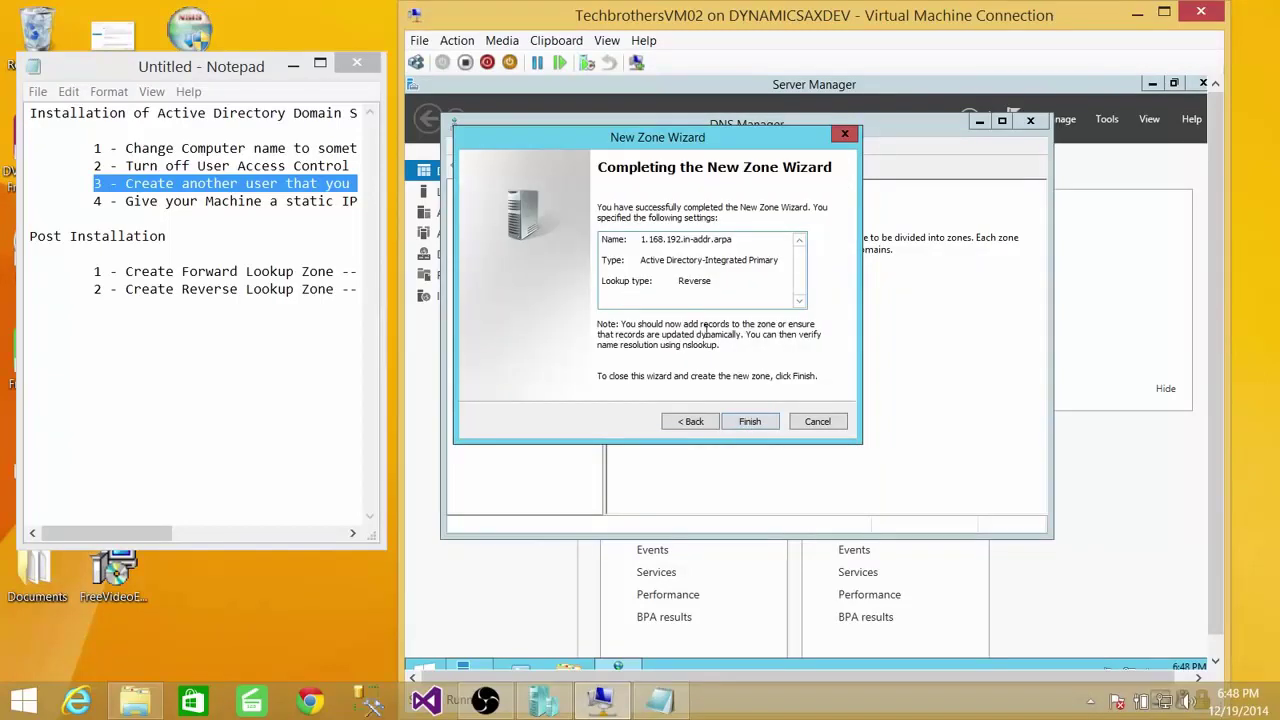
click(750, 421)
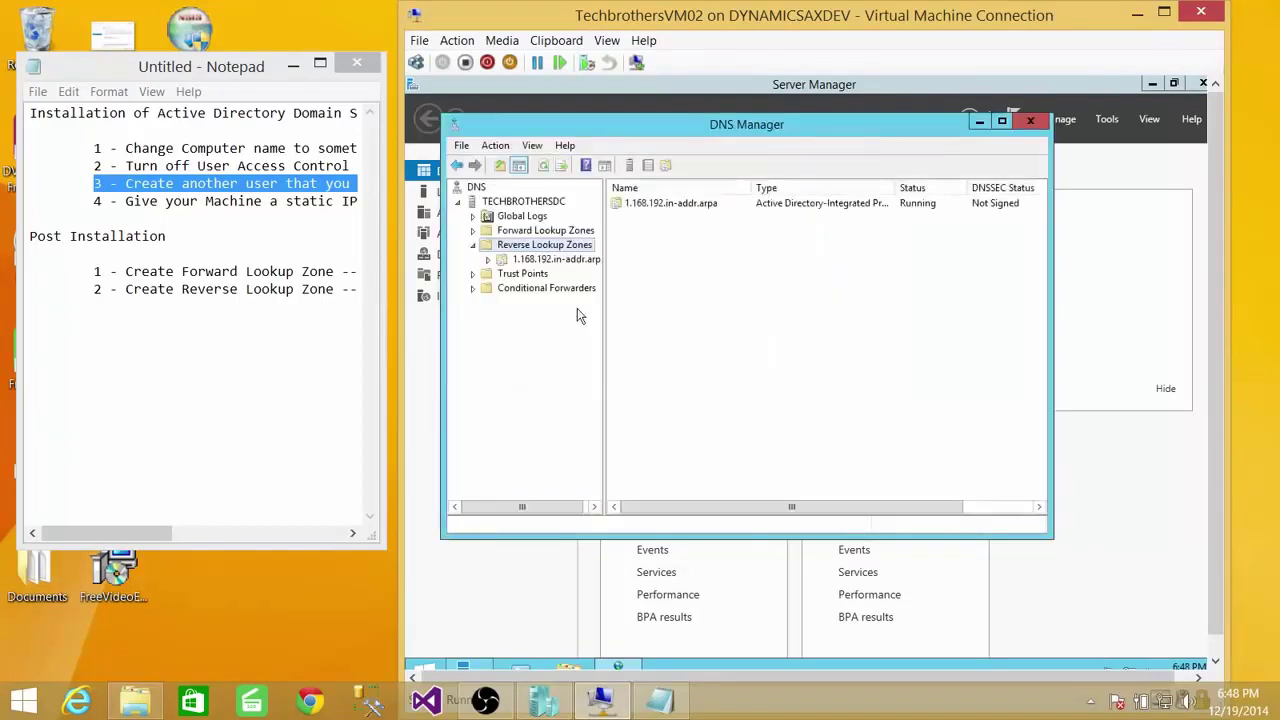
click(600, 259)
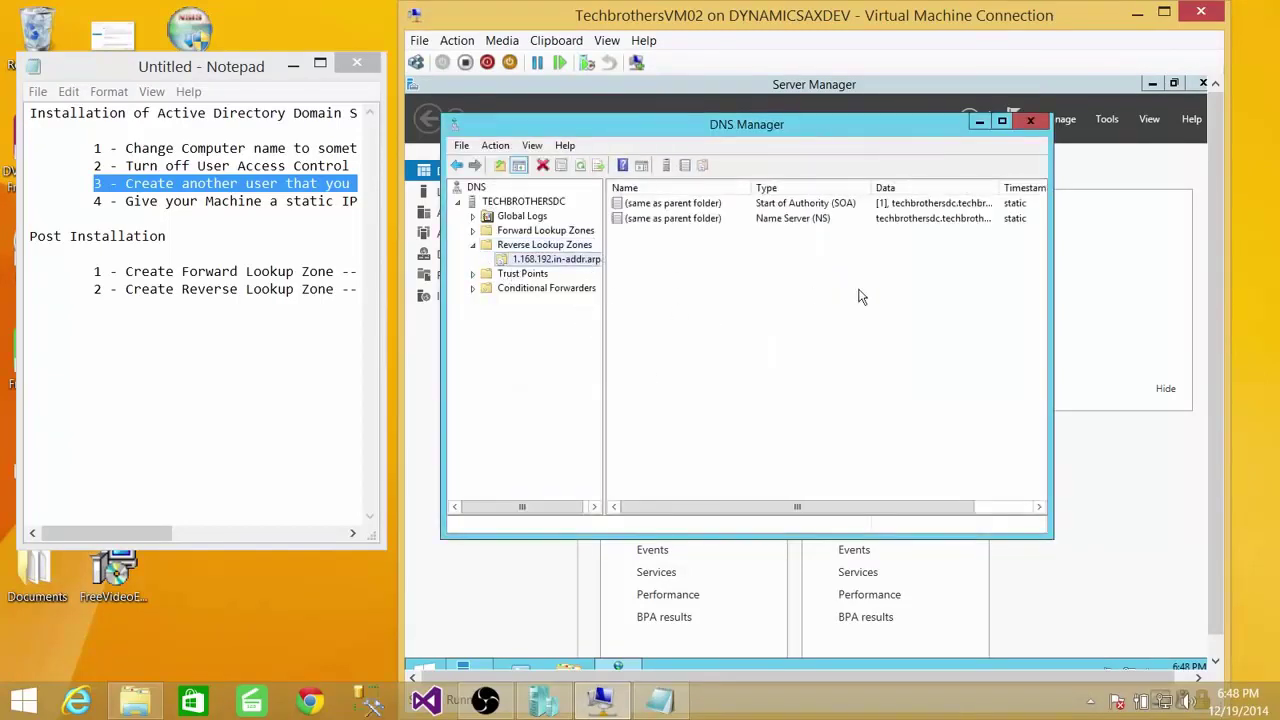